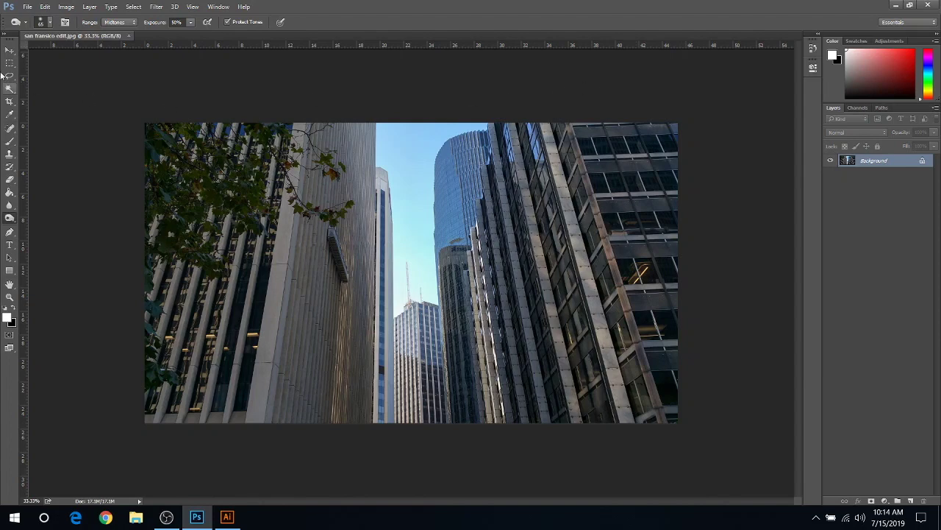
- Create a new 7 × 4 inch RGB document at 300 pixels/inch with transparent background contents
click(9, 54)
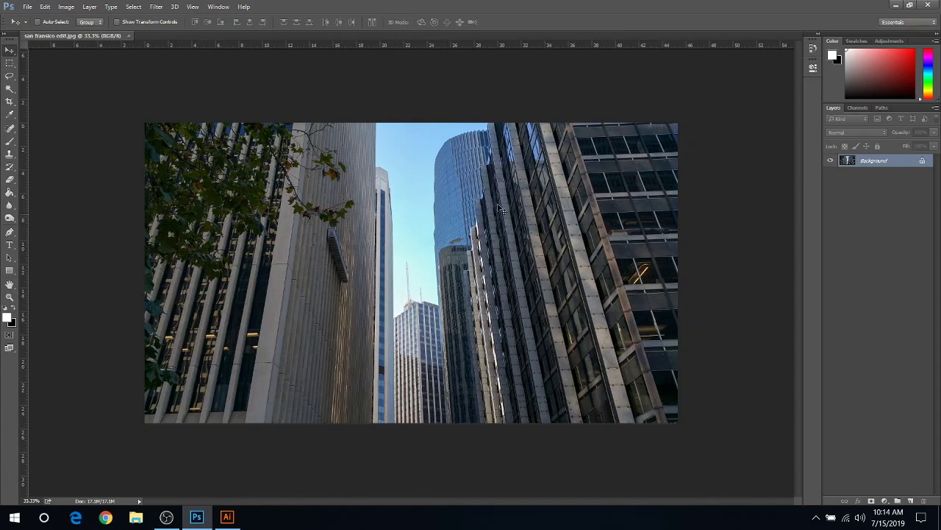
click(27, 10)
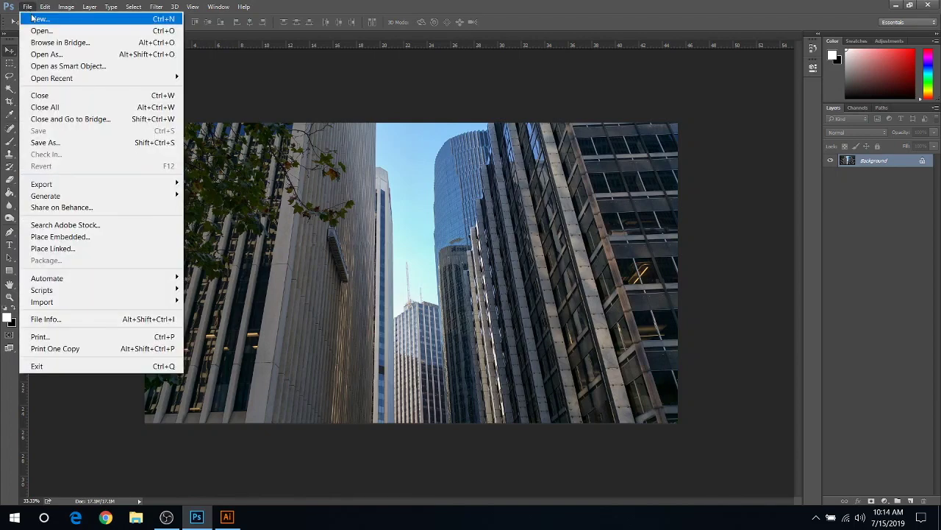
click(34, 19)
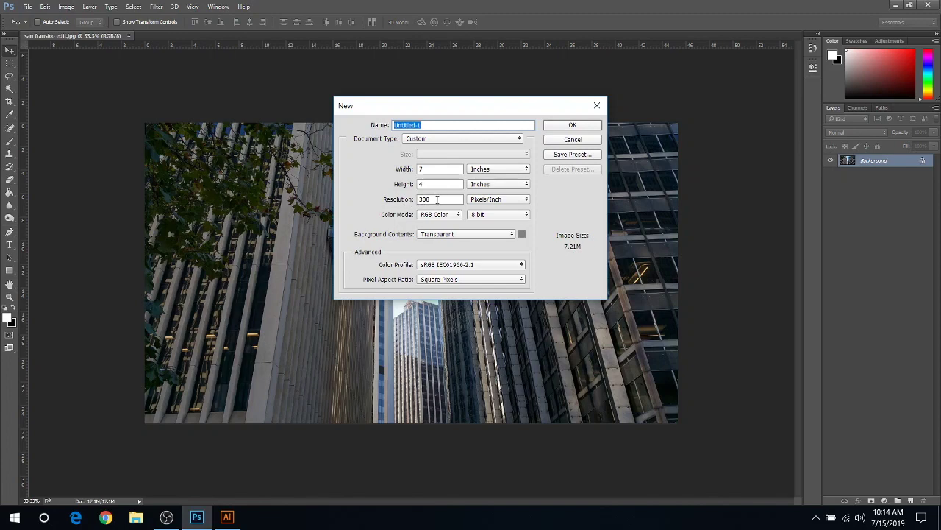
click(566, 128)
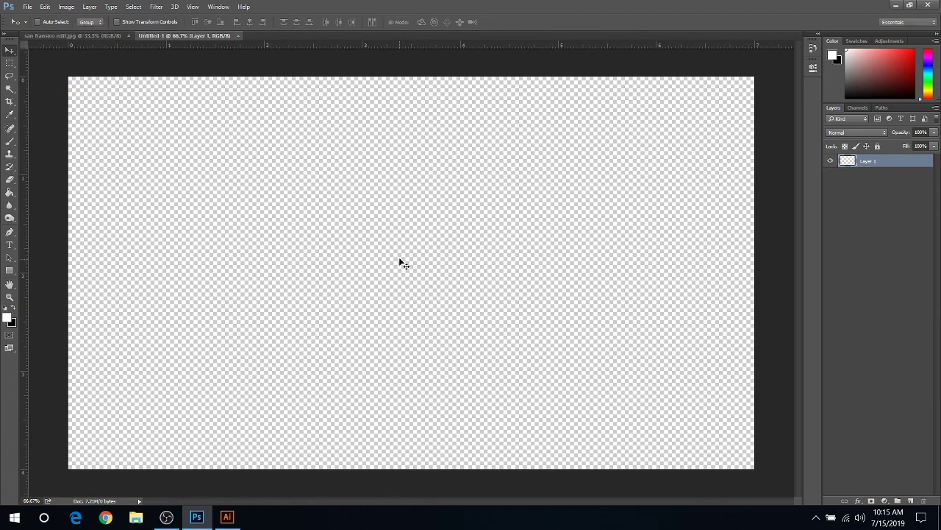
- Copy the san fransico edit.jpg photo into the new document and align its upper-left corner with the canvas corner using Free Transform
click(86, 36)
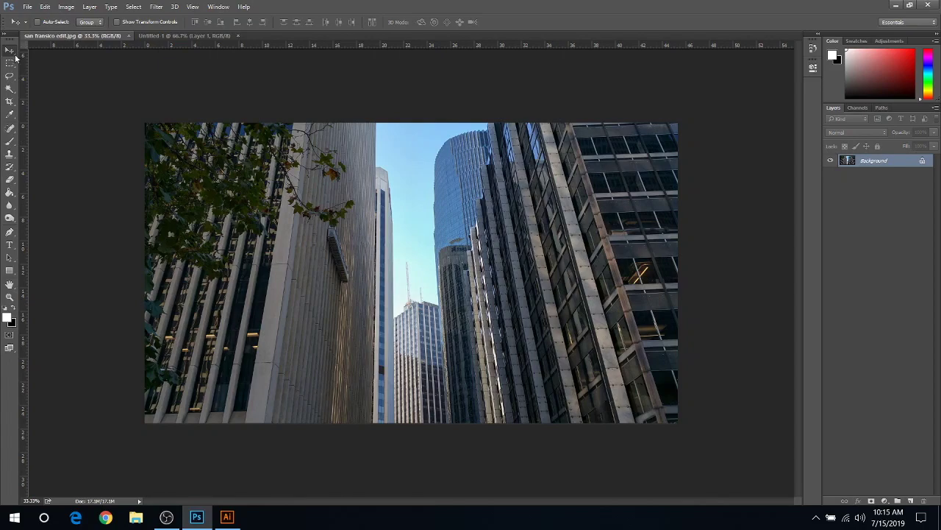
drag(266, 177, 229, 170)
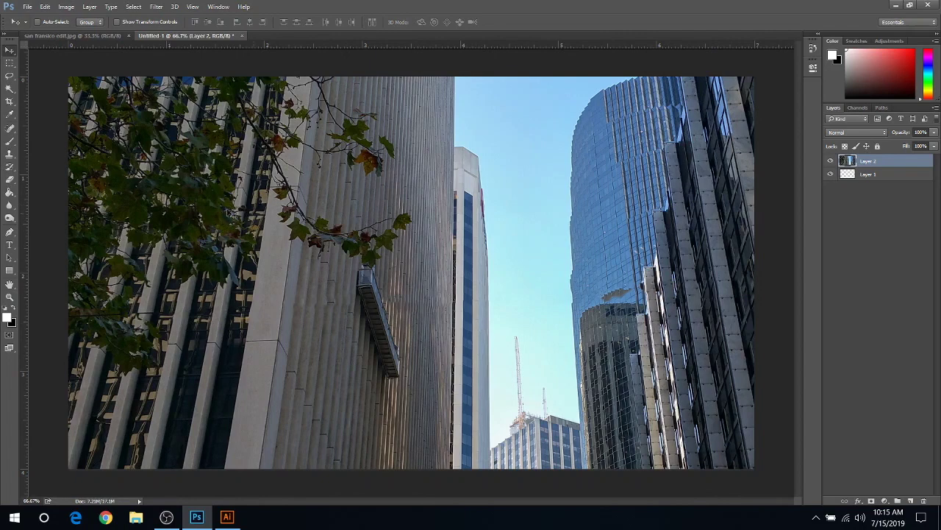
click(45, 7)
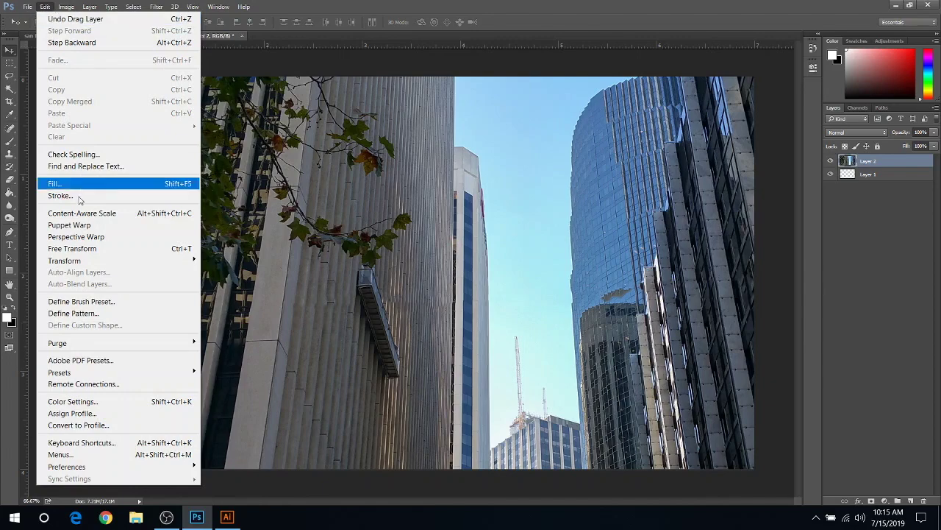
click(87, 250)
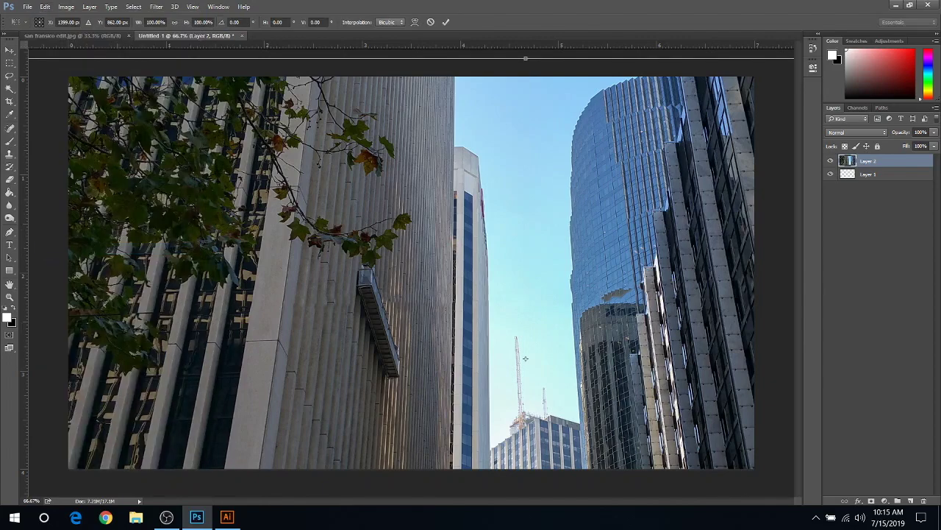
drag(112, 127, 188, 145)
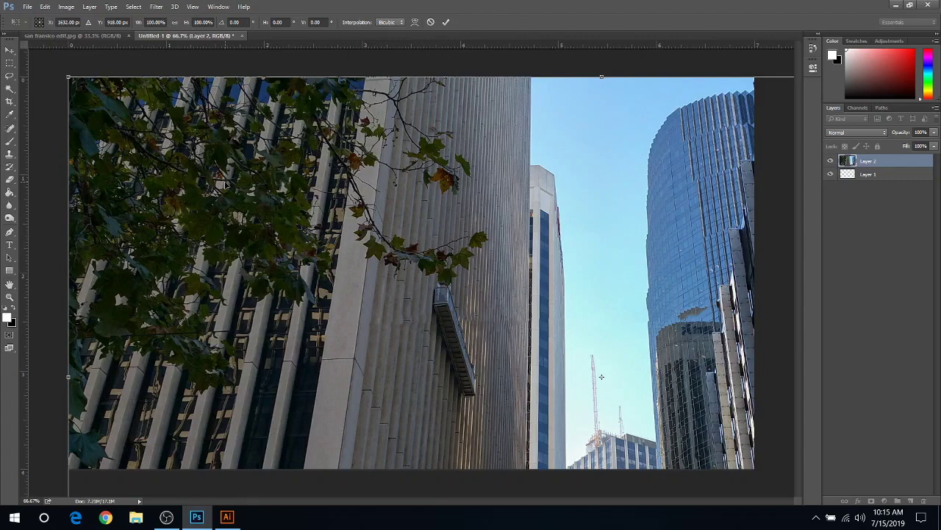
- Scale the photo layer proportionally to about 66% to fit the canvas, apply the transformation, and shift the photo slightly left
key(ctrl+0)
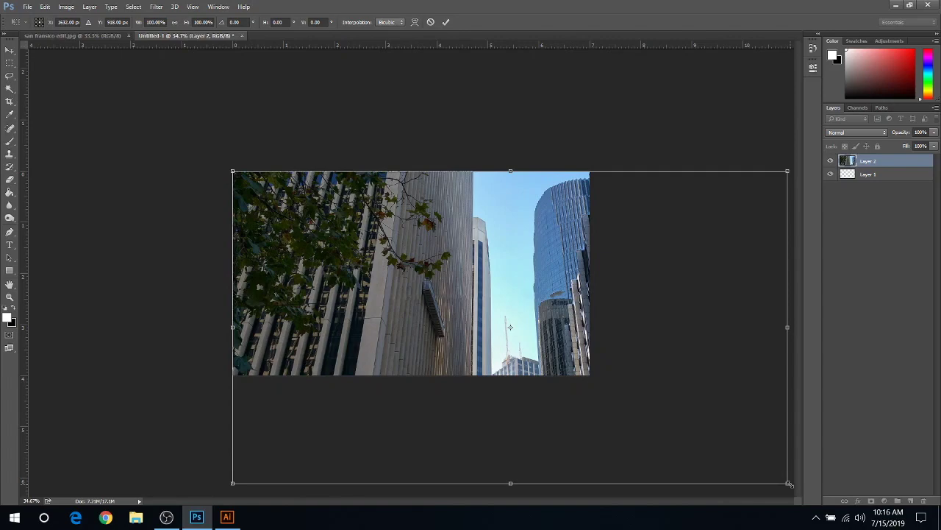
drag(789, 484, 593, 389)
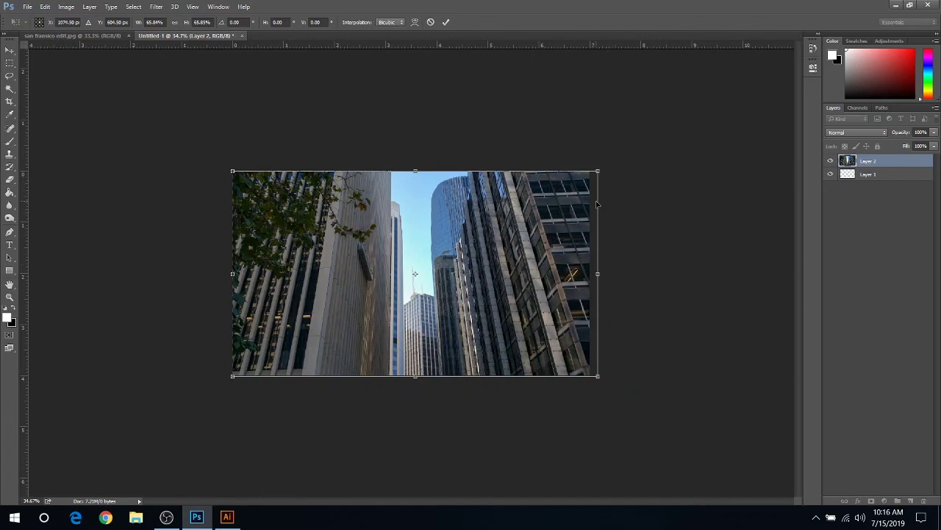
click(8, 52)
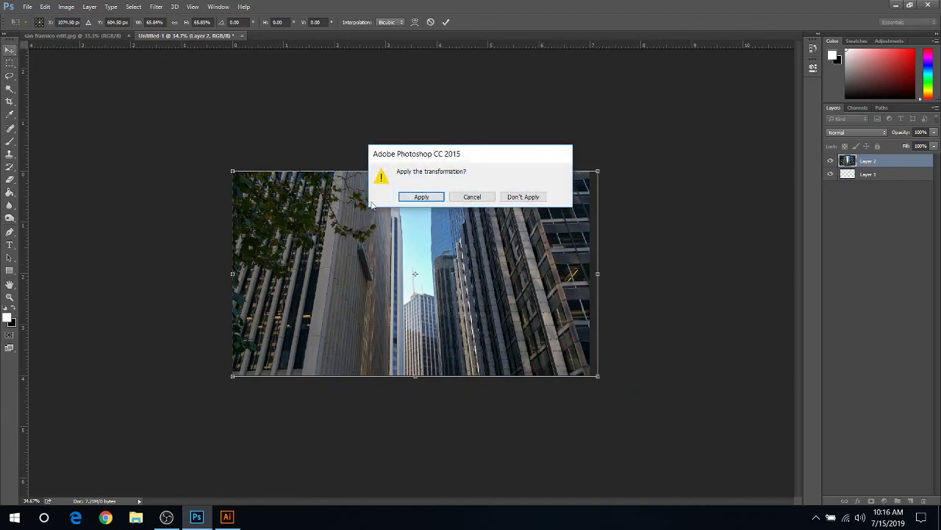
click(422, 198)
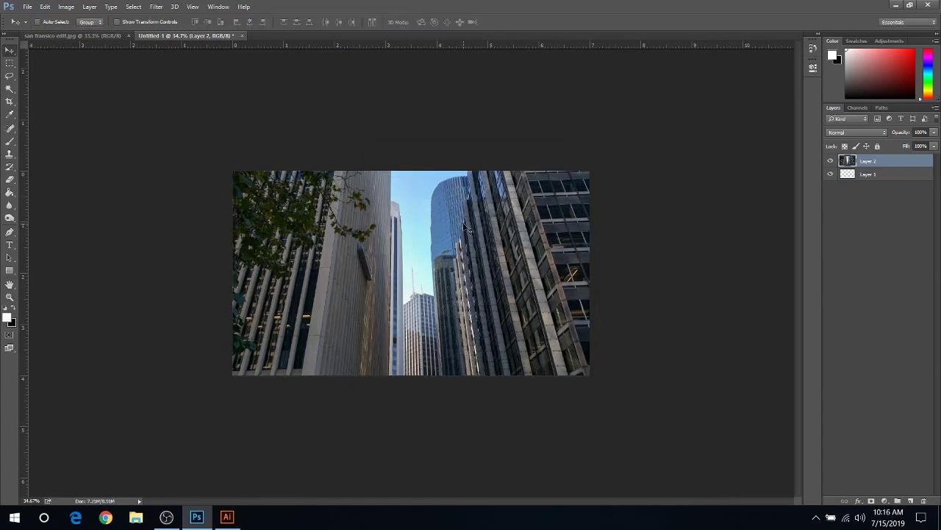
drag(464, 227, 456, 227)
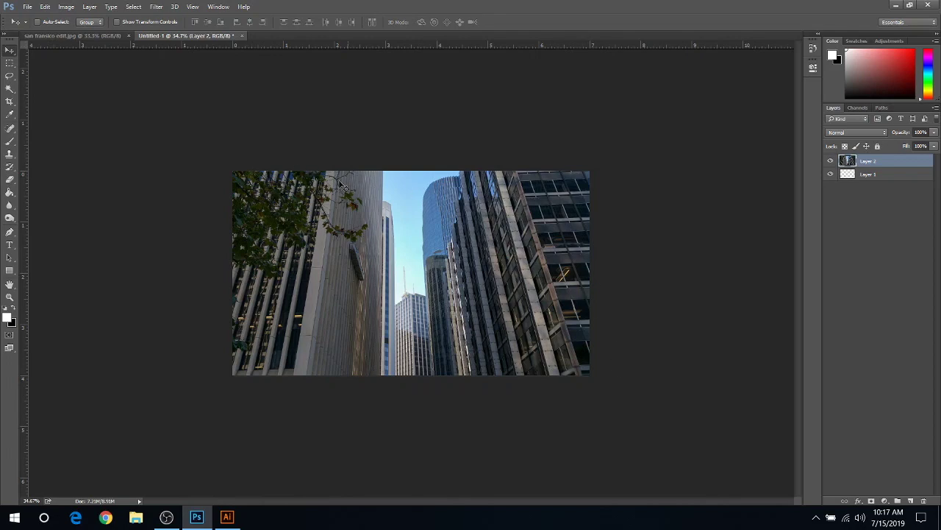
- Start a Black & White adjustment on the photo layer with reds at 105%, yellows at 152% and greens at 145%
click(66, 7)
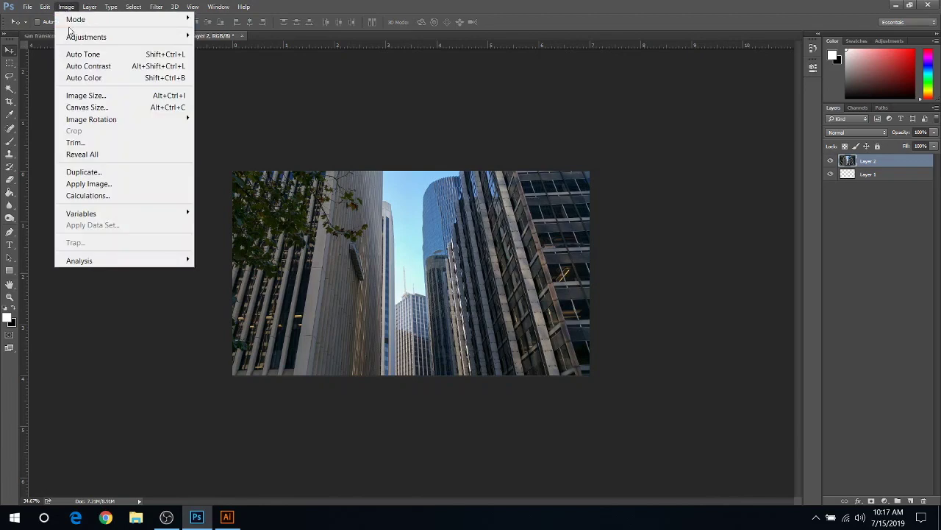
mouse_move(74, 40)
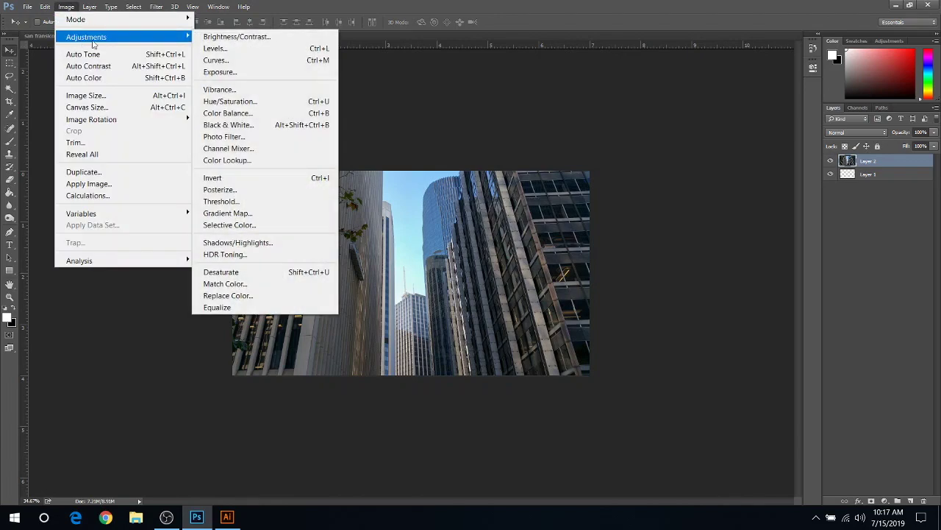
click(259, 129)
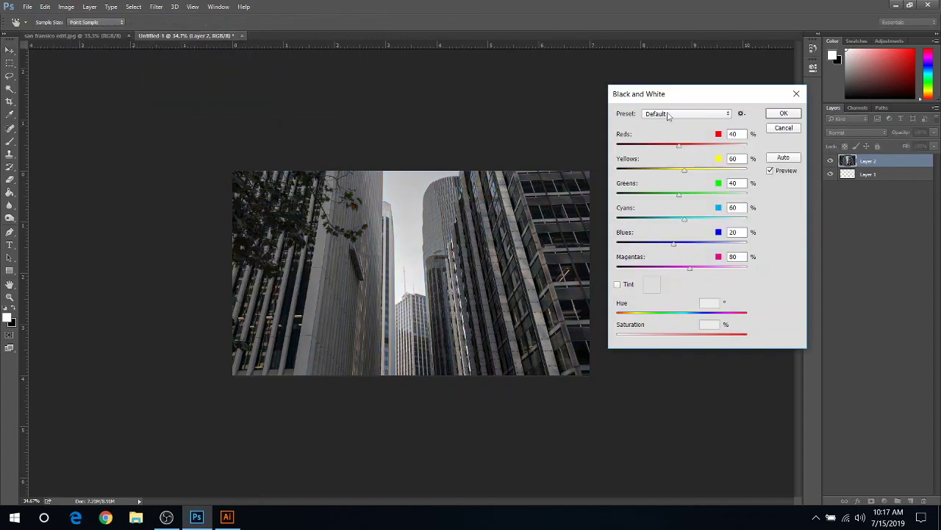
drag(660, 98, 645, 130)
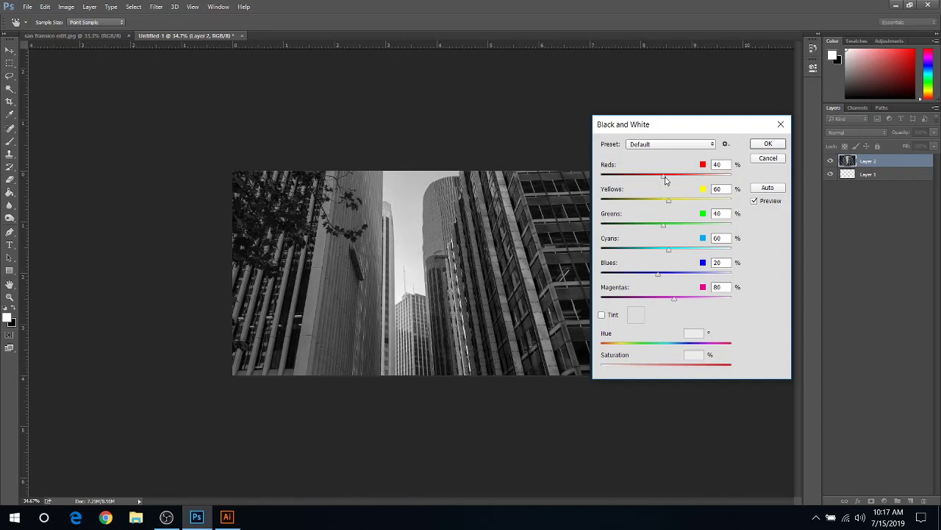
drag(664, 178, 691, 226)
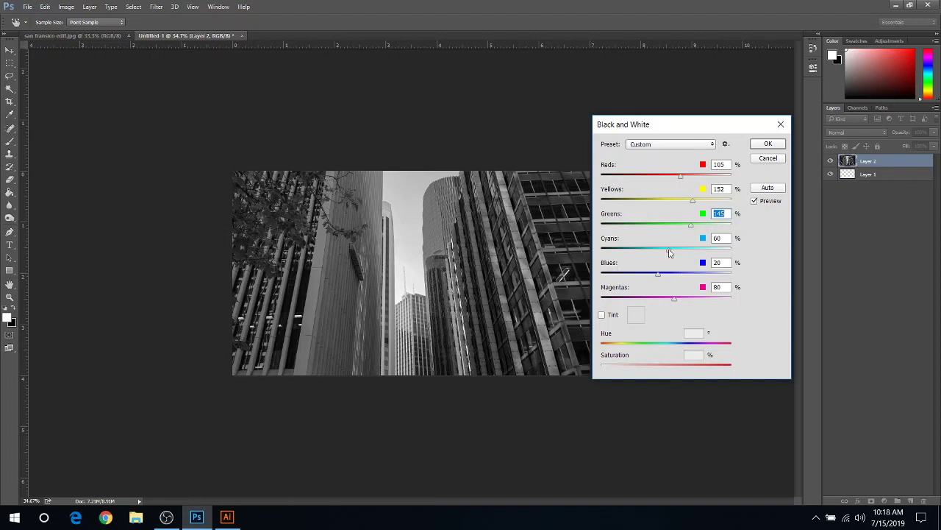
- Set cyans to 143% and blues to 57%, raise magentas slightly, and apply the Black & White adjustment
drag(671, 252, 691, 255)
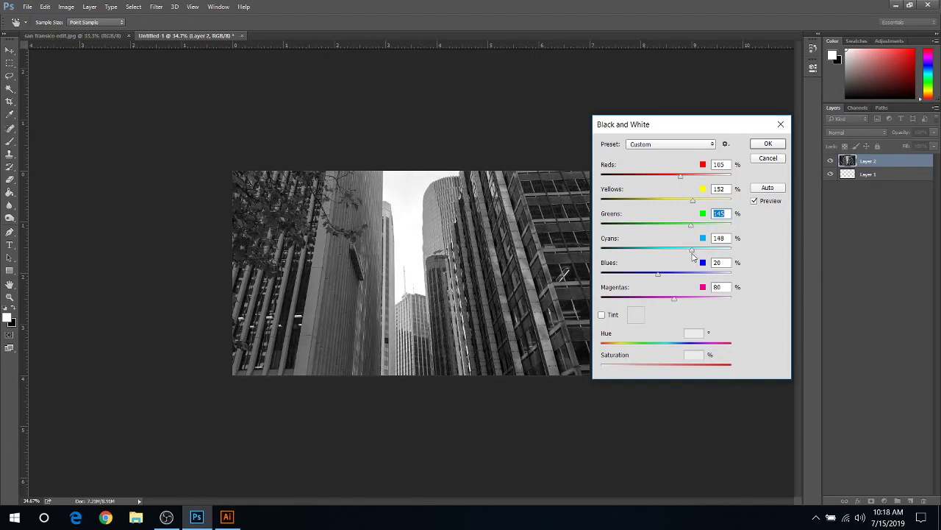
drag(693, 255, 691, 256)
key(Tab)
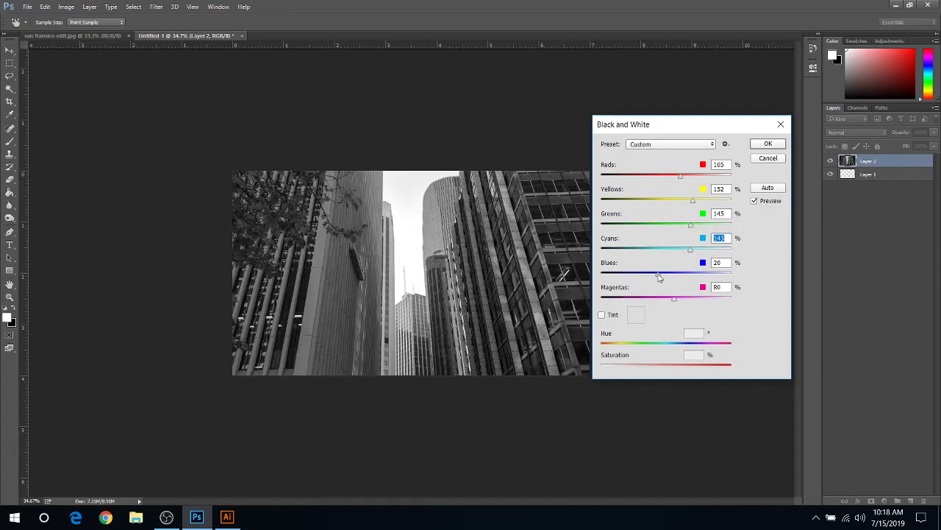
drag(659, 276, 668, 277)
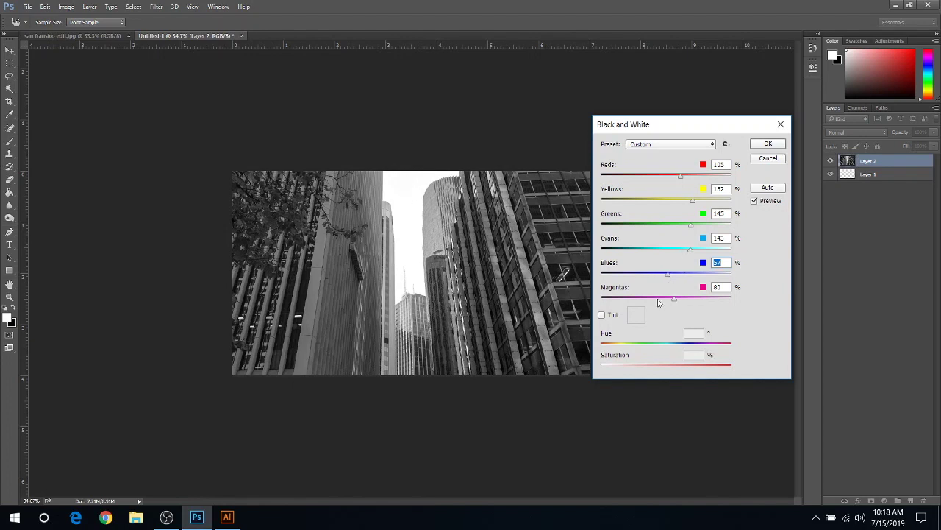
drag(677, 303, 681, 302)
click(766, 144)
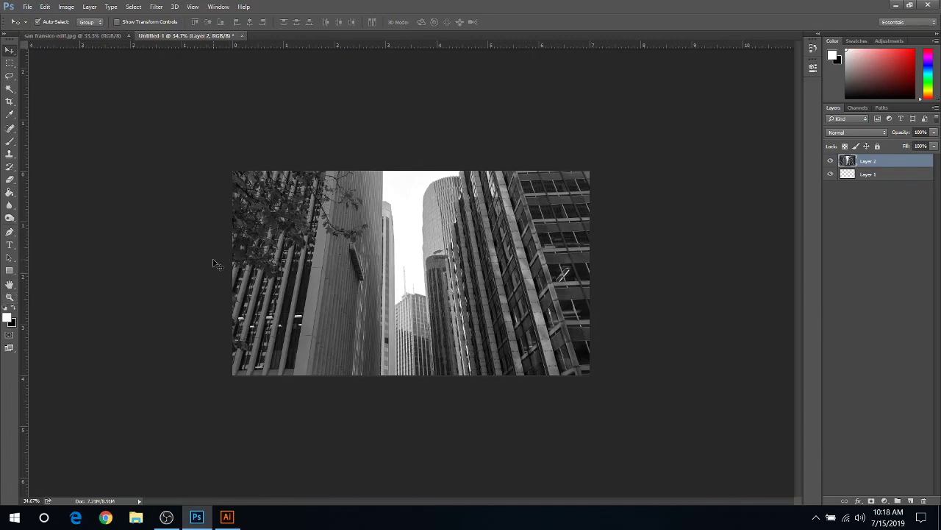
- Open the photo layer in the Camera Raw Filter and set shadows to +100, contrast to +100 and blacks to -14
key(ctrl+0)
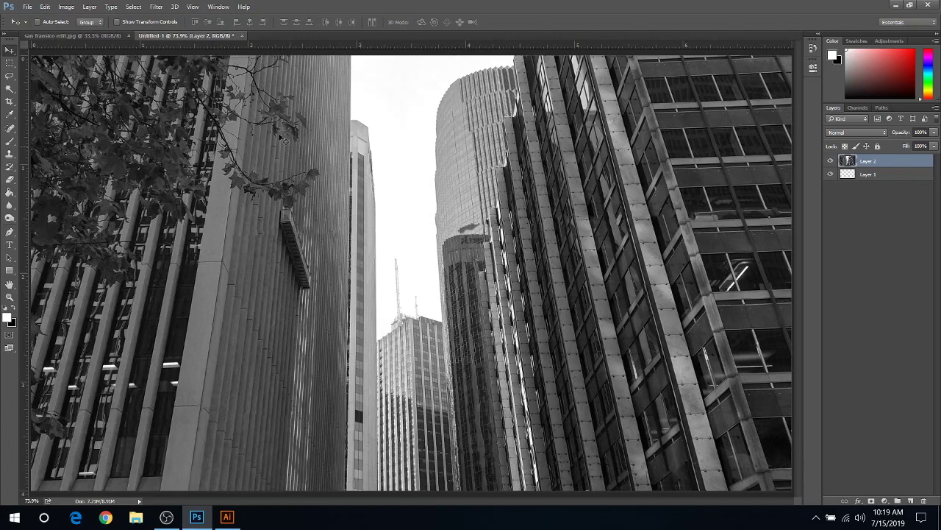
click(160, 8)
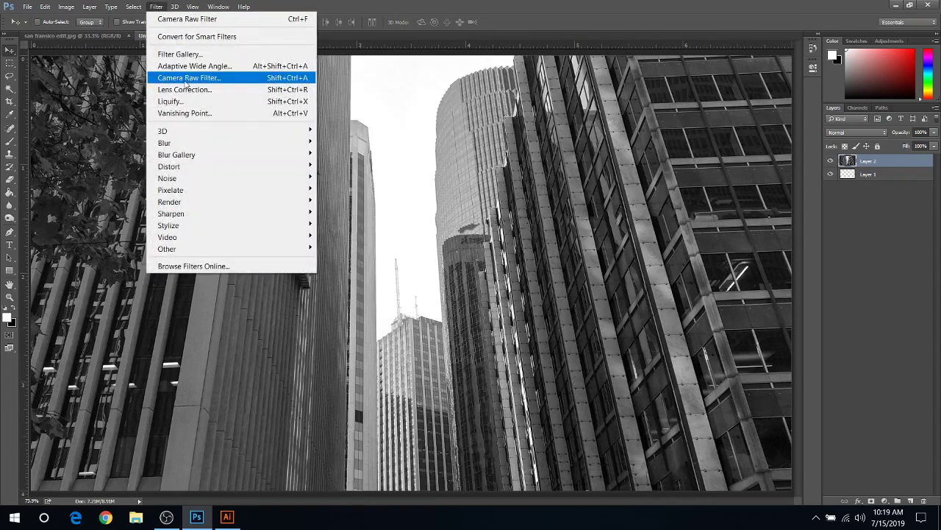
click(187, 79)
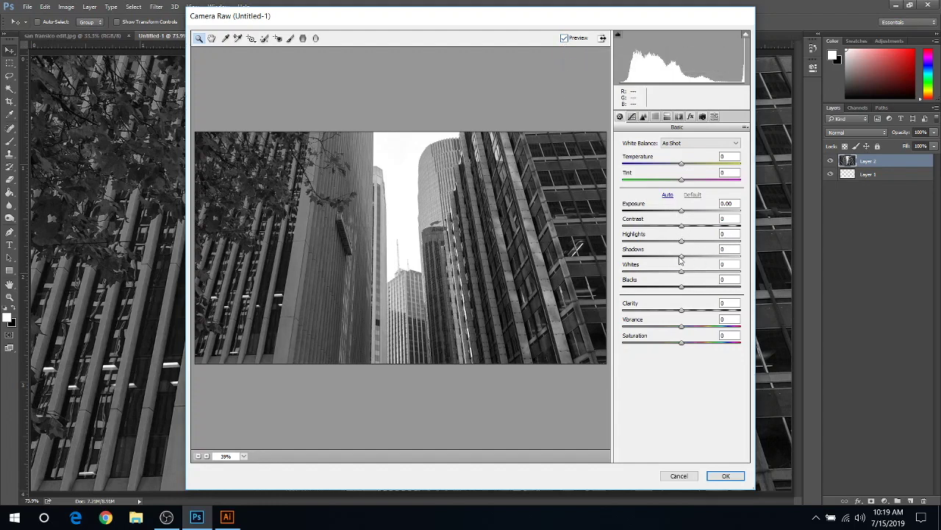
drag(682, 256, 761, 262)
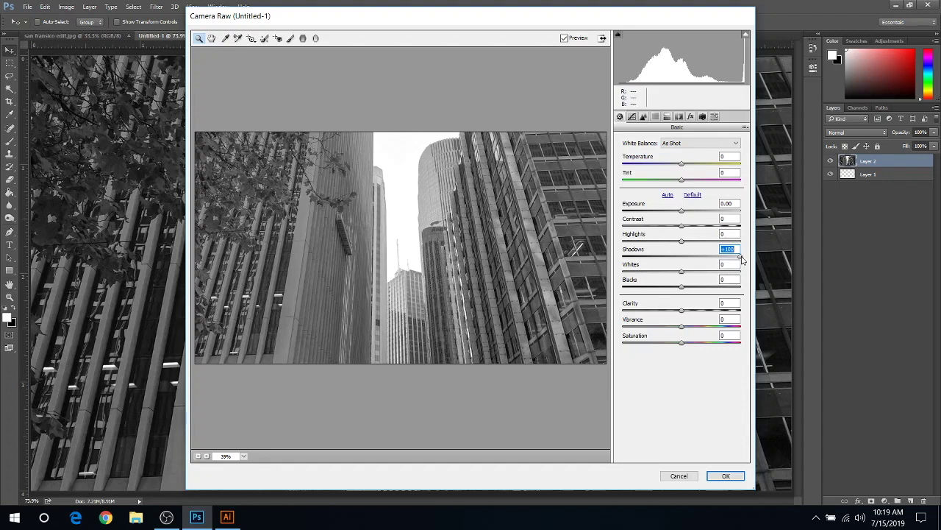
drag(742, 258, 758, 275)
drag(682, 228, 746, 236)
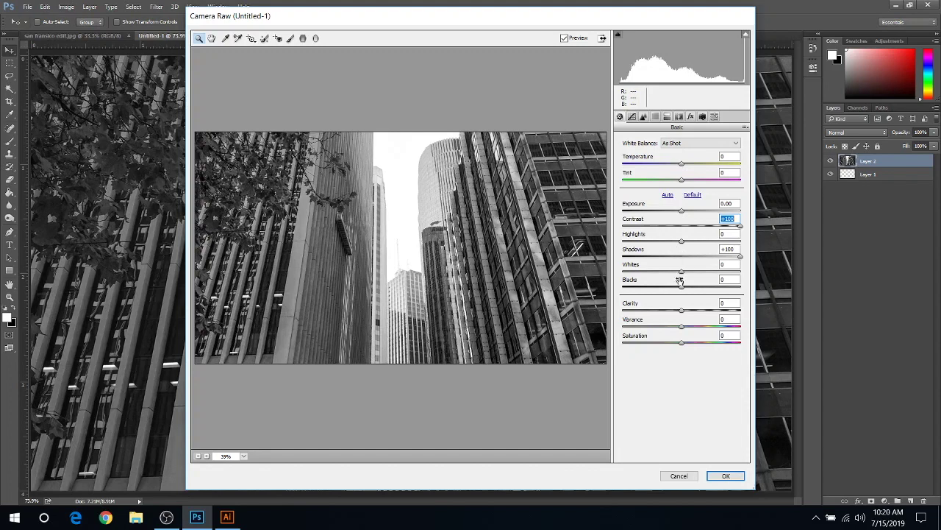
drag(682, 290, 674, 298)
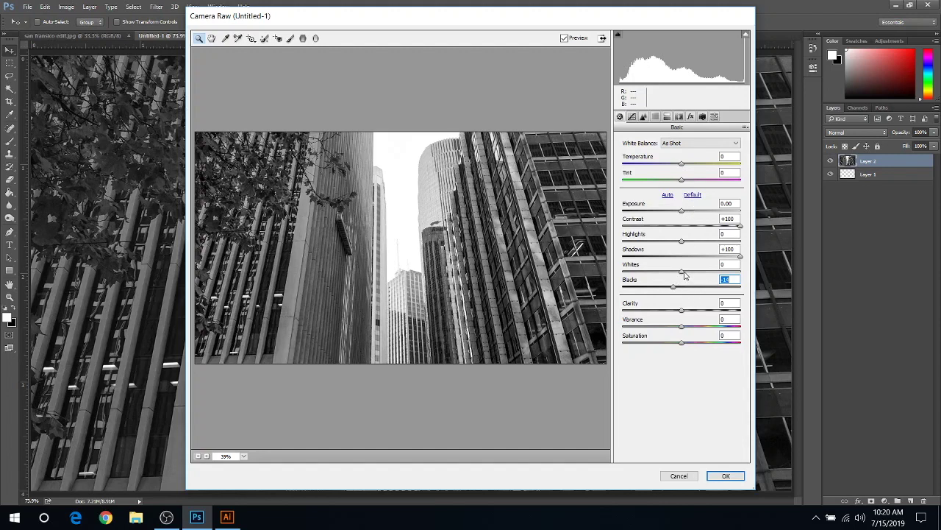
- Set the whites to 0 and the exposure to +0.20 in the Camera Raw Filter
drag(682, 274, 681, 283)
text(0)
drag(683, 212, 685, 221)
key(Up)
key(Up)
key(Up)
key(Up)
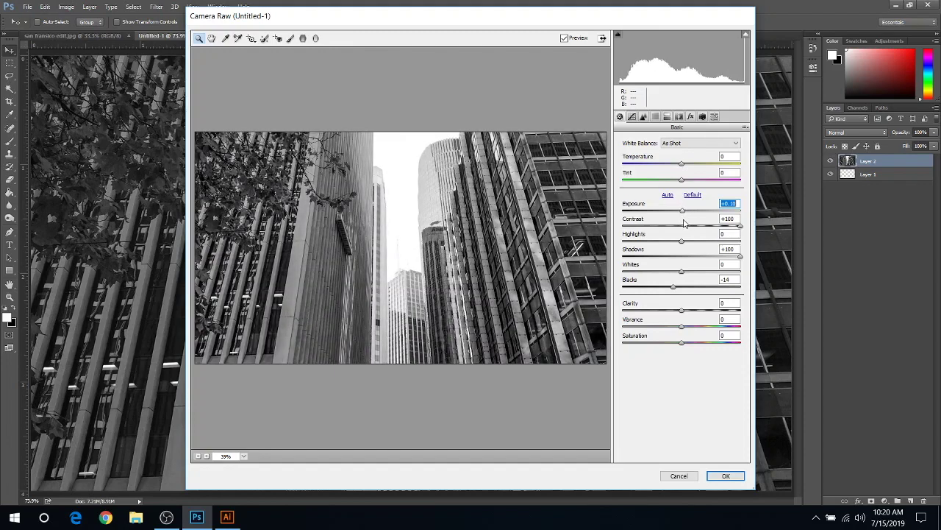
key(Up)
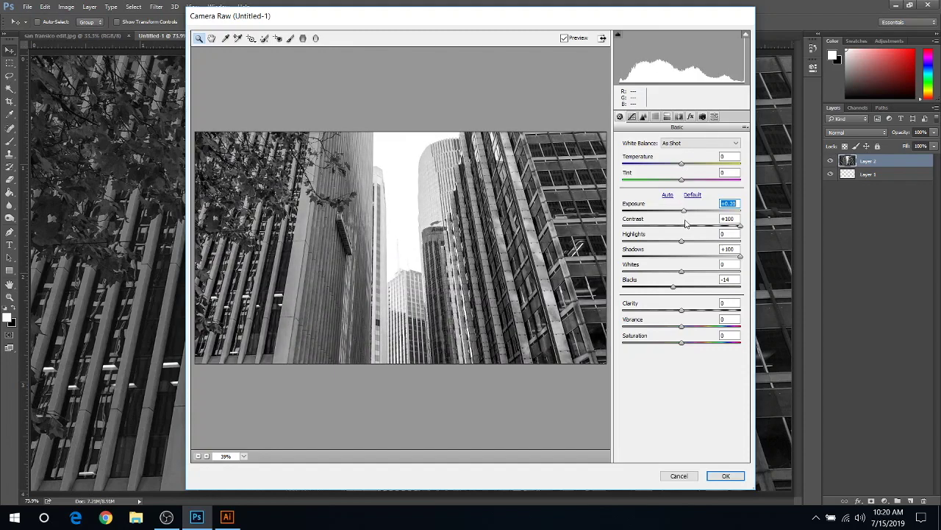
key(Up)
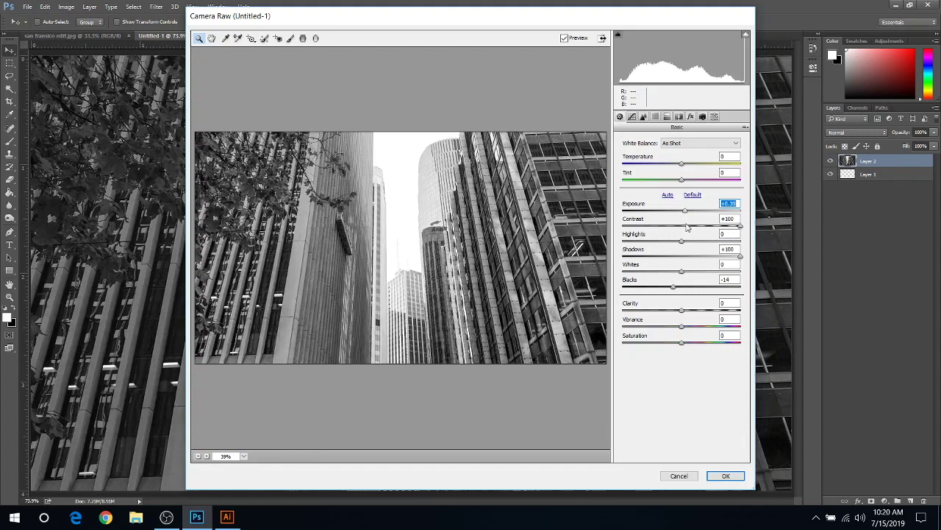
key(Down)
key(Down)
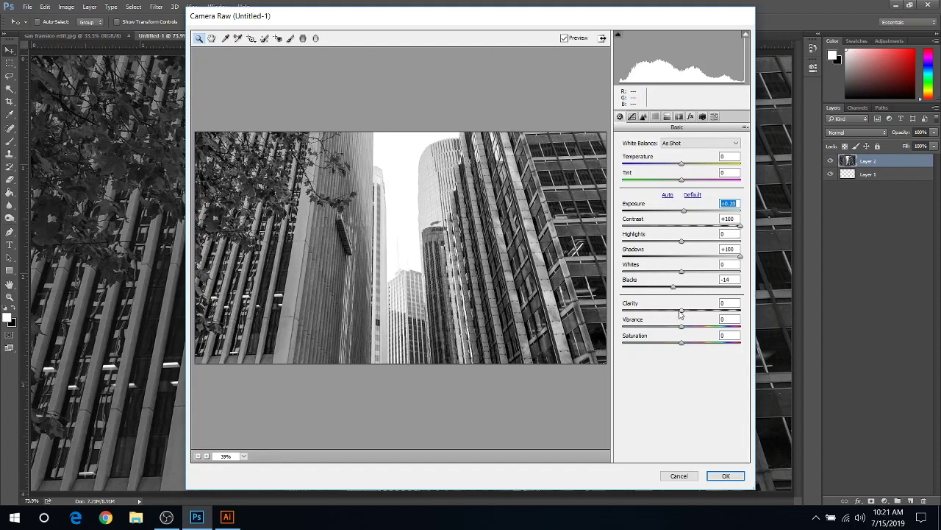
- Set the clarity to +25 and deepen the blacks to -23 in the Camera Raw Filter
drag(684, 312, 696, 314)
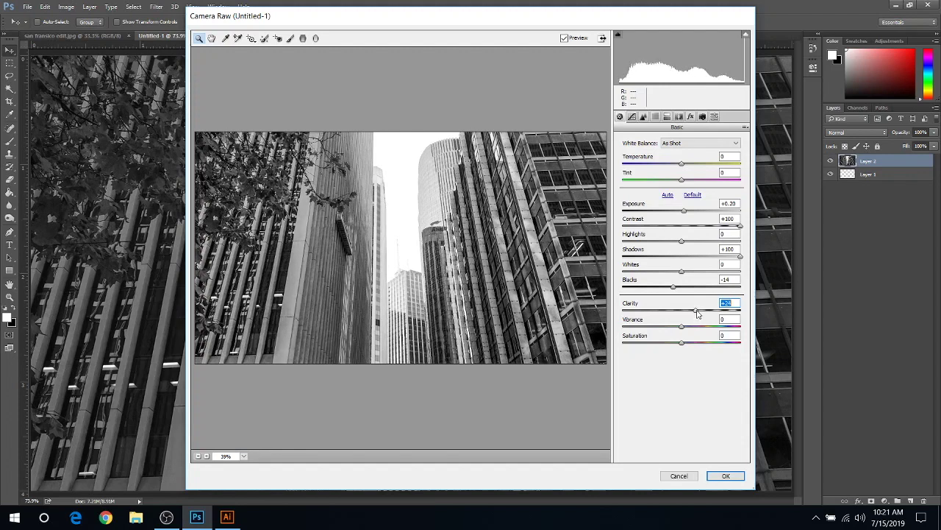
drag(699, 314, 695, 316)
click(673, 289)
drag(673, 291, 669, 291)
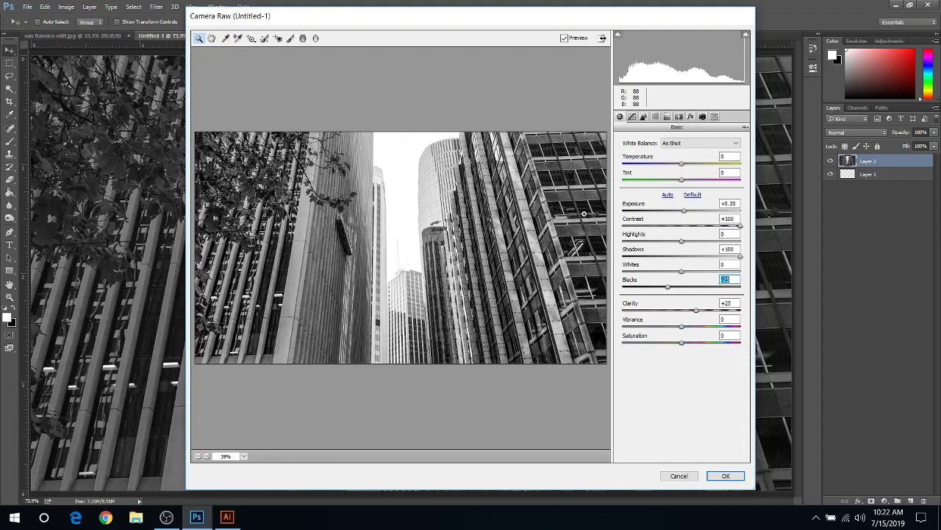
- Fine-tune the exposure slightly and apply the Camera Raw Filter to the photo layer
click(685, 213)
drag(684, 213, 686, 220)
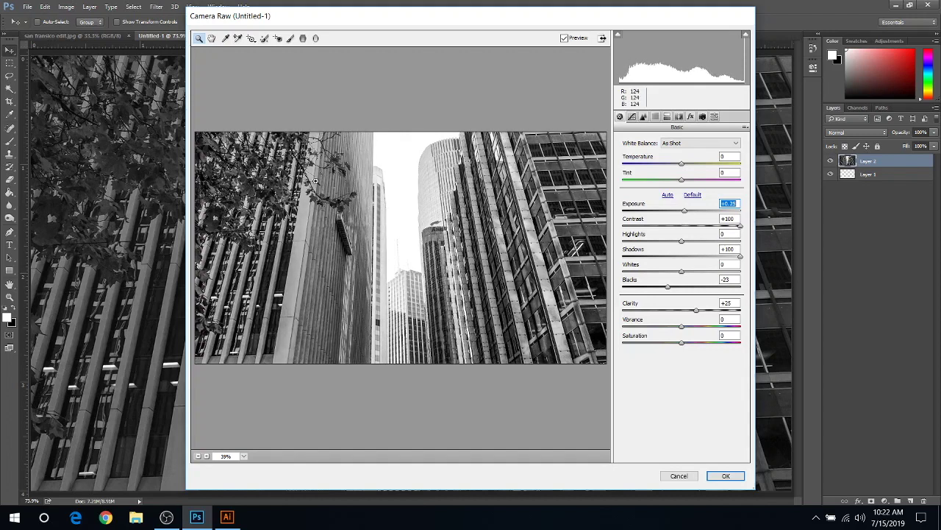
click(726, 475)
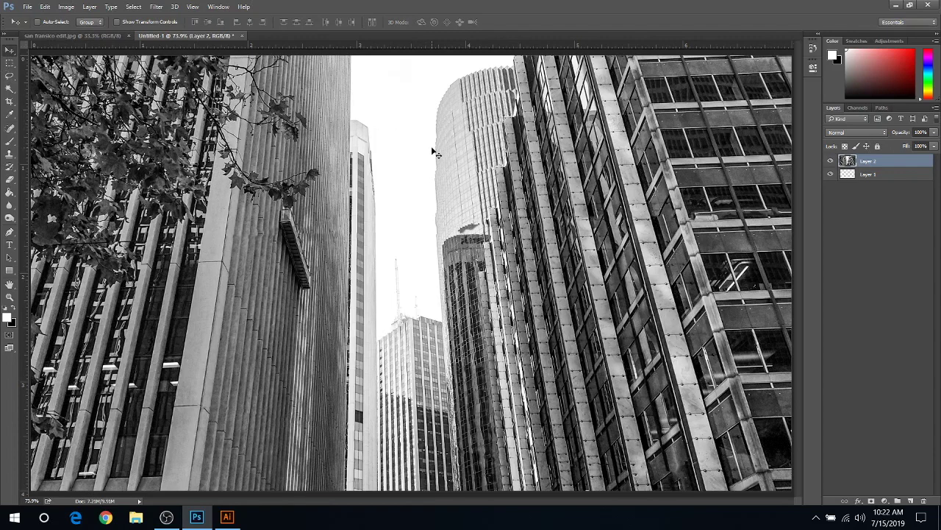
- Darken the bright facade of the curved glass tower with the Burn tool, using midtones at 50% exposure
click(8, 219)
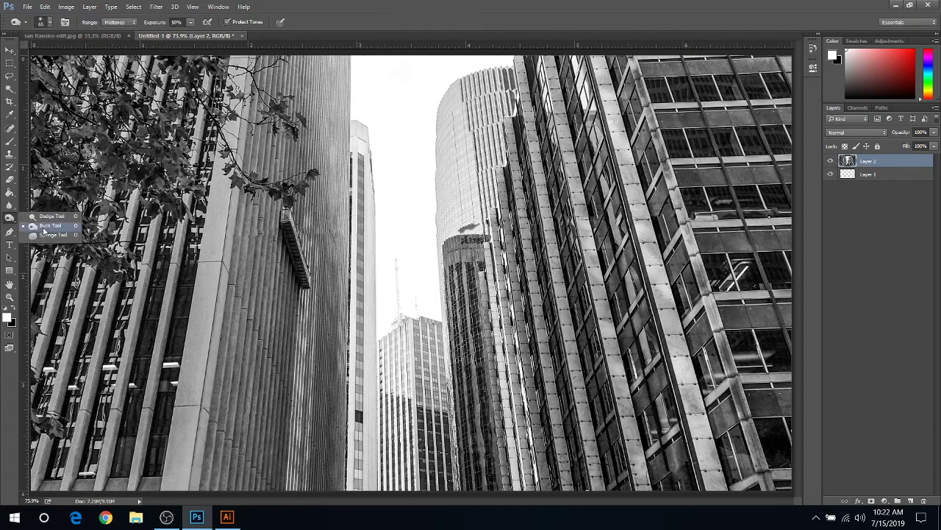
click(44, 227)
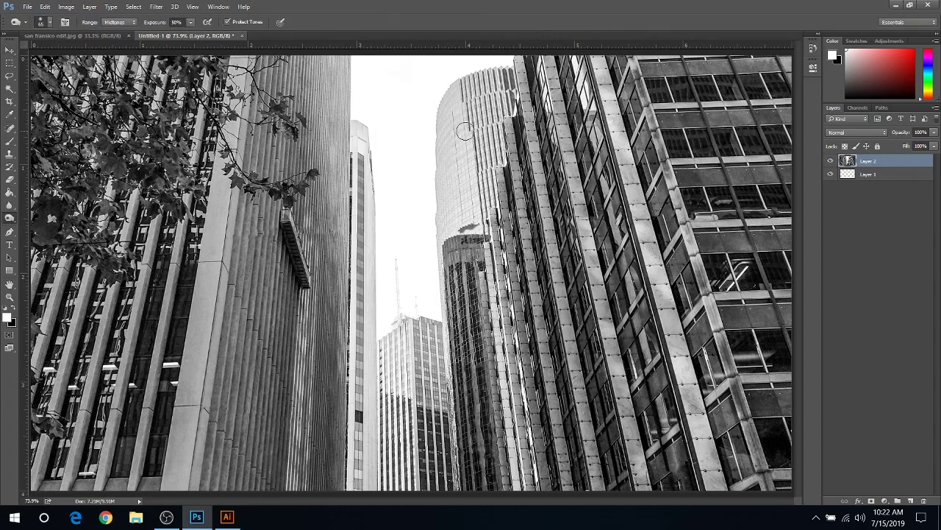
drag(444, 112, 446, 291)
drag(454, 117, 455, 231)
drag(466, 105, 464, 227)
drag(462, 90, 484, 216)
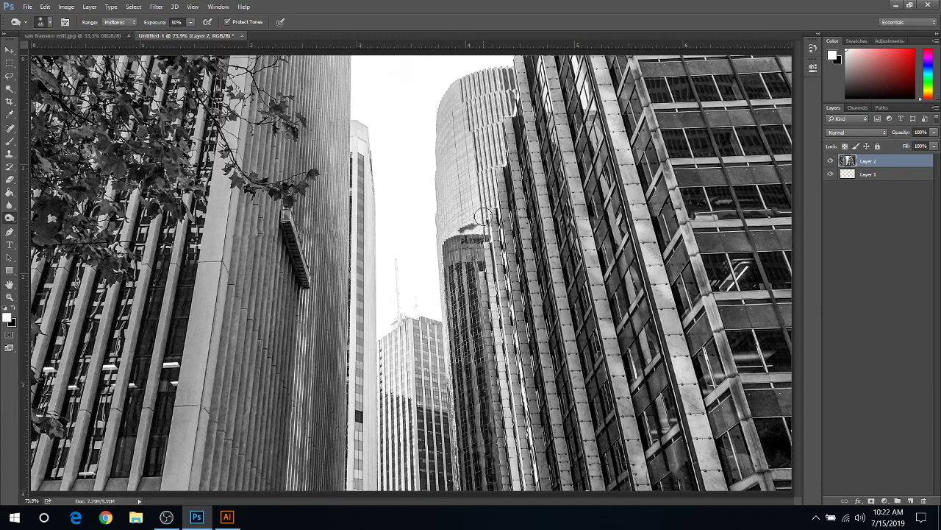
drag(472, 120, 483, 179)
drag(491, 86, 486, 186)
drag(487, 122, 485, 187)
drag(441, 128, 458, 217)
- Burn the facade of the distant middle building and the adjacent narrow tower's edge, including the middle building's rooftop structures in close-up
mouse_move(405, 392)
mouse_down()
mouse_move(409, 425)
mouse_move(408, 376)
mouse_move(427, 422)
mouse_move(419, 355)
mouse_move(426, 425)
mouse_move(419, 347)
mouse_move(421, 402)
mouse_move(414, 353)
mouse_move(401, 373)
mouse_move(388, 334)
mouse_move(384, 347)
mouse_move(433, 334)
mouse_move(438, 398)
mouse_move(393, 389)
mouse_move(393, 351)
mouse_move(392, 384)
mouse_move(407, 351)
mouse_move(407, 392)
mouse_move(414, 389)
mouse_move(409, 335)
mouse_move(413, 396)
mouse_move(388, 341)
mouse_move(409, 400)
mouse_move(393, 334)
mouse_move(417, 391)
mouse_move(400, 359)
mouse_move(396, 373)
mouse_move(427, 402)
mouse_move(425, 391)
mouse_move(382, 381)
mouse_move(404, 391)
mouse_move(386, 351)
mouse_move(415, 339)
mouse_move(409, 325)
mouse_move(406, 365)
mouse_move(386, 364)
mouse_move(392, 382)
mouse_move(395, 343)
mouse_move(385, 338)
mouse_move(419, 335)
mouse_move(428, 366)
mouse_up()
mouse_move(421, 354)
mouse_down()
mouse_move(435, 330)
mouse_move(401, 324)
mouse_move(382, 346)
mouse_move(386, 385)
mouse_move(389, 396)
mouse_move(448, 404)
mouse_move(434, 409)
mouse_move(438, 389)
mouse_move(424, 402)
mouse_move(372, 386)
mouse_move(380, 388)
mouse_move(373, 242)
mouse_up()
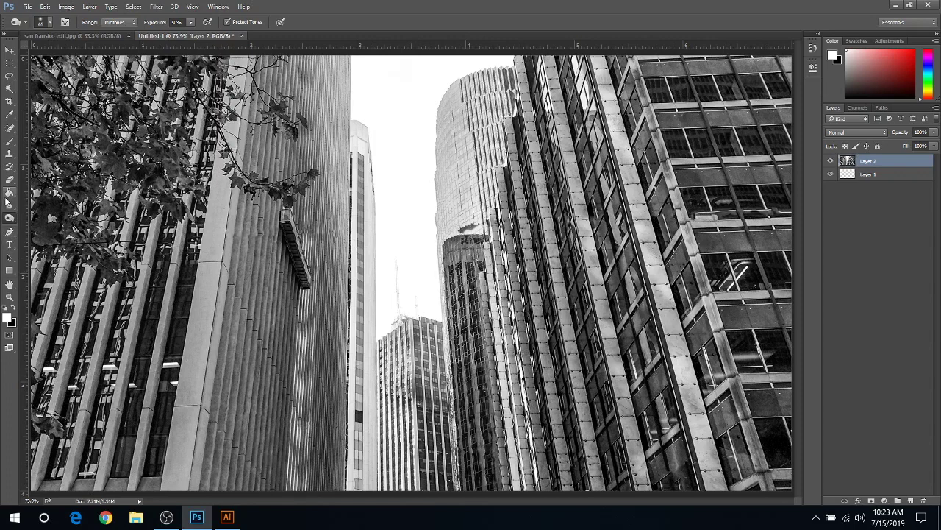
click(10, 296)
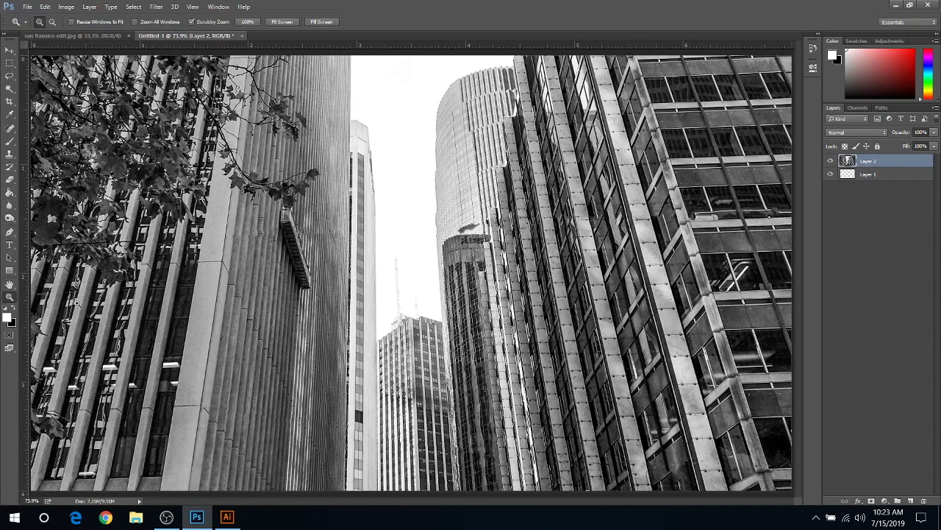
drag(441, 356, 390, 317)
scroll(389, 316, down, 1)
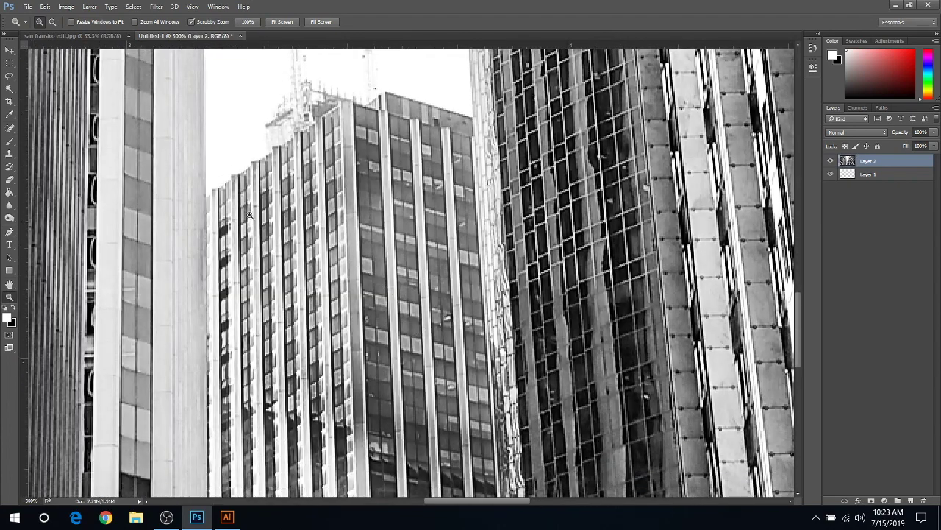
scroll(312, 73, up, 4)
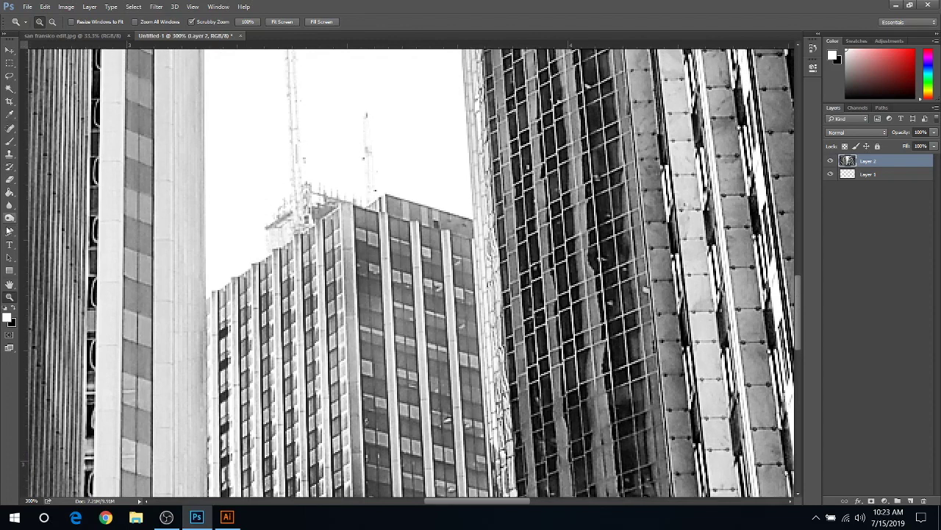
click(10, 217)
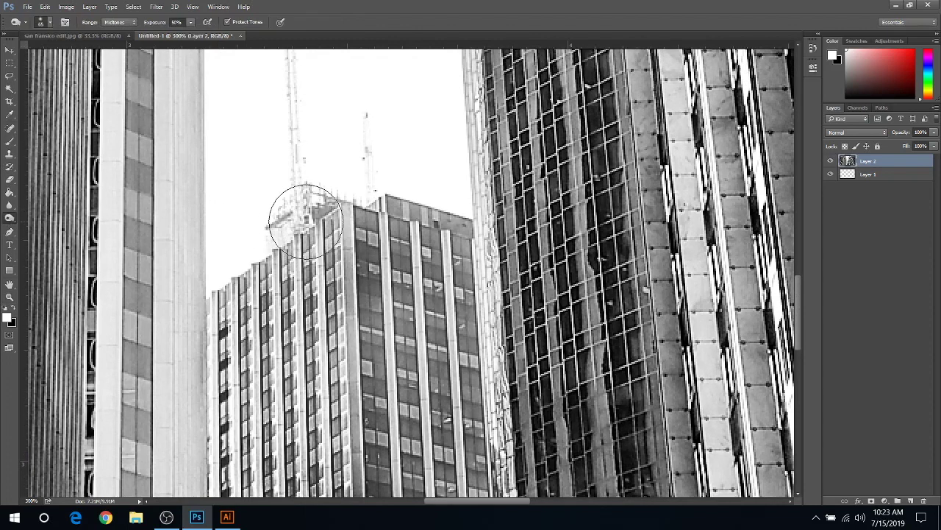
mouse_move(303, 211)
mouse_down()
mouse_move(287, 216)
mouse_move(357, 200)
mouse_move(413, 218)
mouse_move(453, 203)
mouse_up()
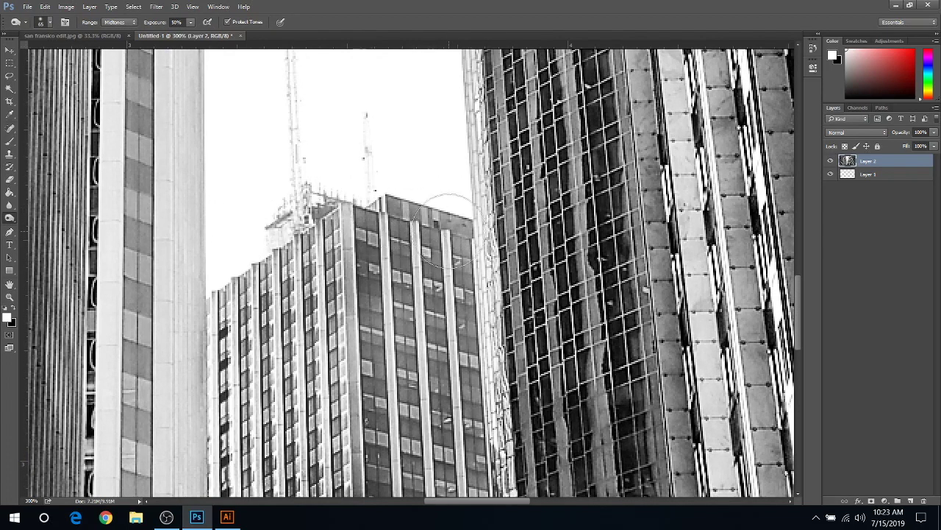
- Lighten the dark windows on the shaded side of the distant middle building with the Dodge tool
right_click(9, 219)
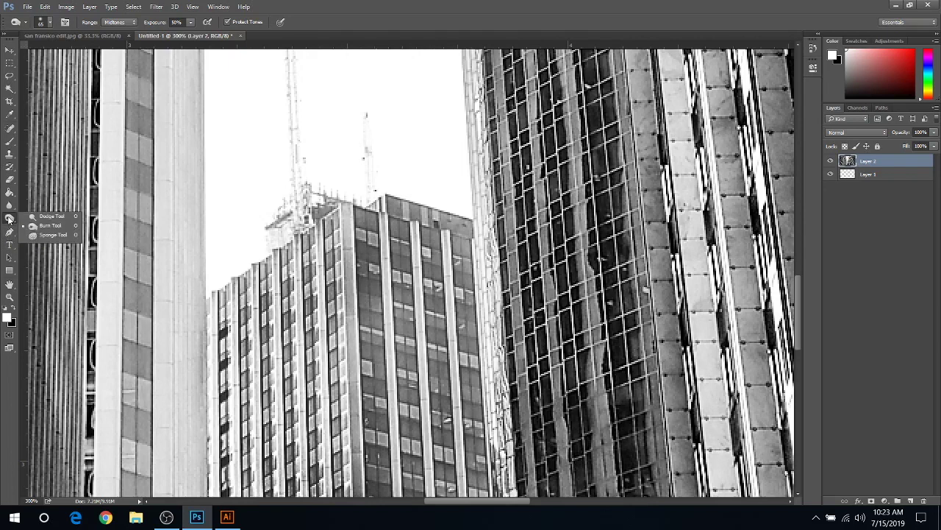
click(50, 216)
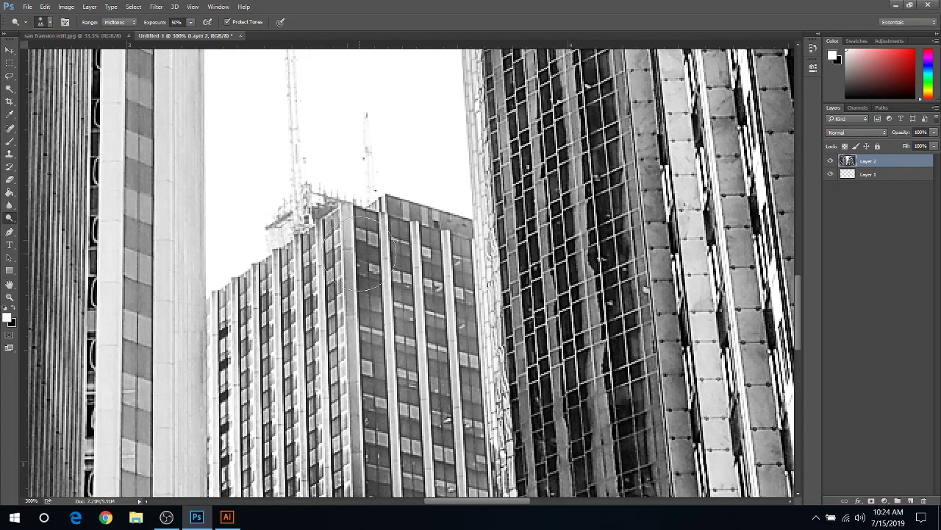
mouse_move(364, 254)
mouse_down()
mouse_move(418, 265)
mouse_move(400, 271)
mouse_move(388, 353)
mouse_move(396, 379)
mouse_move(365, 276)
mouse_move(368, 253)
mouse_move(486, 287)
mouse_move(460, 381)
mouse_move(363, 274)
mouse_move(391, 287)
mouse_move(429, 360)
mouse_move(435, 304)
mouse_move(449, 482)
mouse_move(366, 271)
mouse_move(365, 233)
mouse_move(381, 468)
mouse_move(422, 480)
mouse_move(525, 445)
mouse_move(408, 333)
mouse_move(421, 284)
mouse_move(415, 259)
mouse_move(389, 262)
mouse_move(357, 344)
mouse_move(360, 461)
mouse_move(379, 441)
mouse_up()
scroll(379, 471, down, 3)
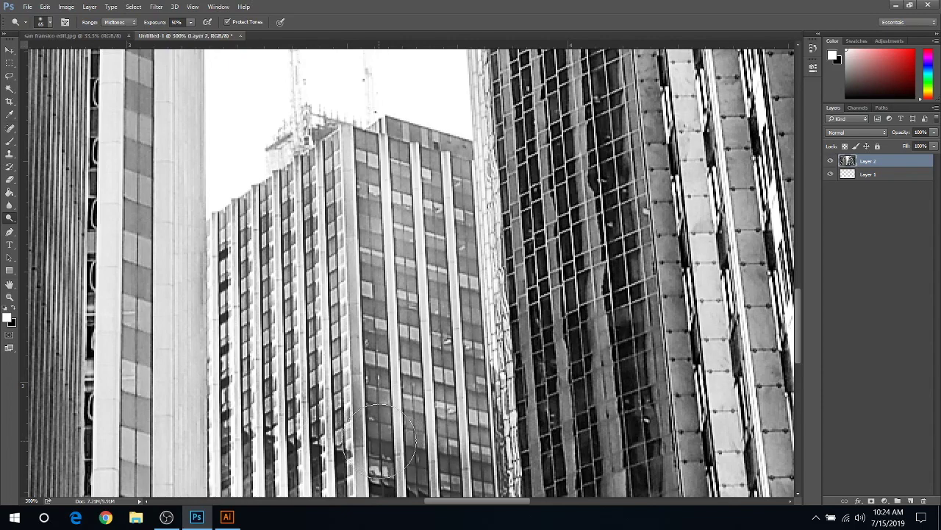
scroll(440, 228, up, 1)
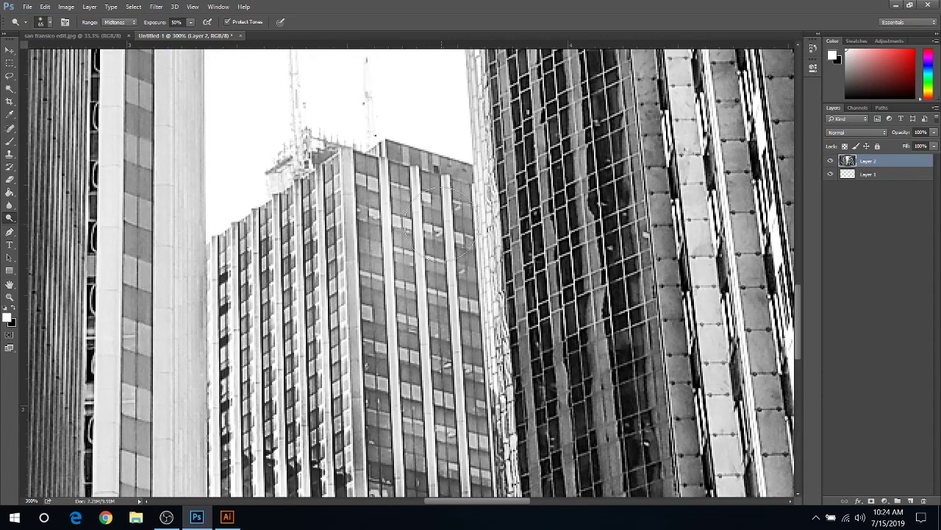
key(ctrl+0)
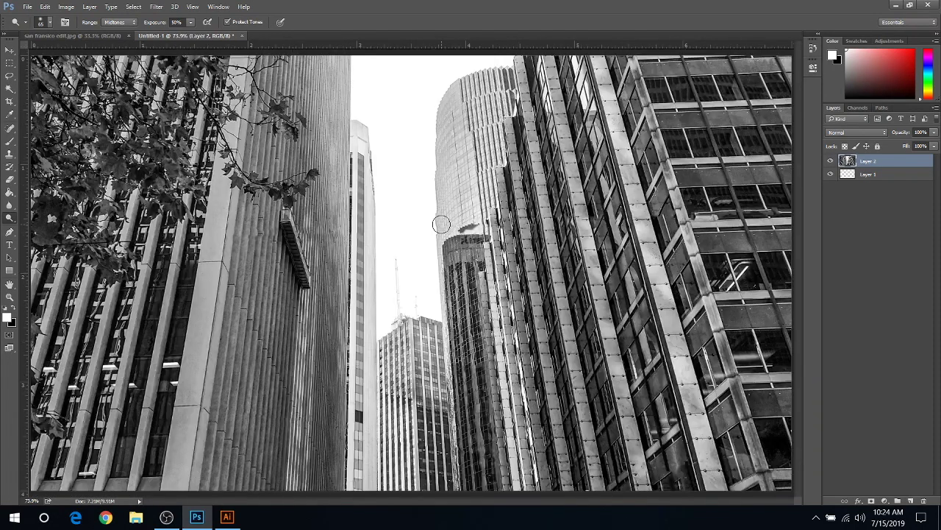
mouse_move(413, 378)
mouse_down()
mouse_move(419, 394)
mouse_move(421, 364)
mouse_move(416, 392)
mouse_up()
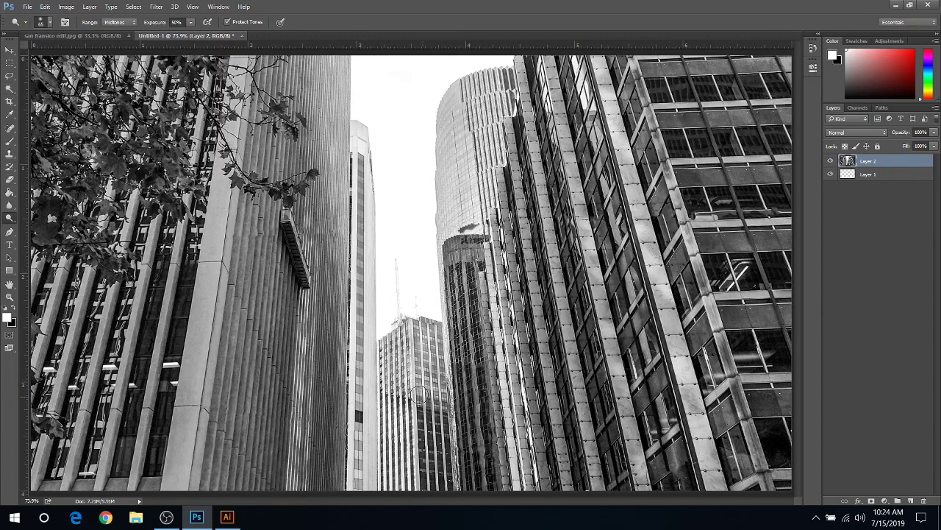
- Select the large leftmost building at full image height with a rectangular marquee and open it in the Camera Raw Filter
click(9, 65)
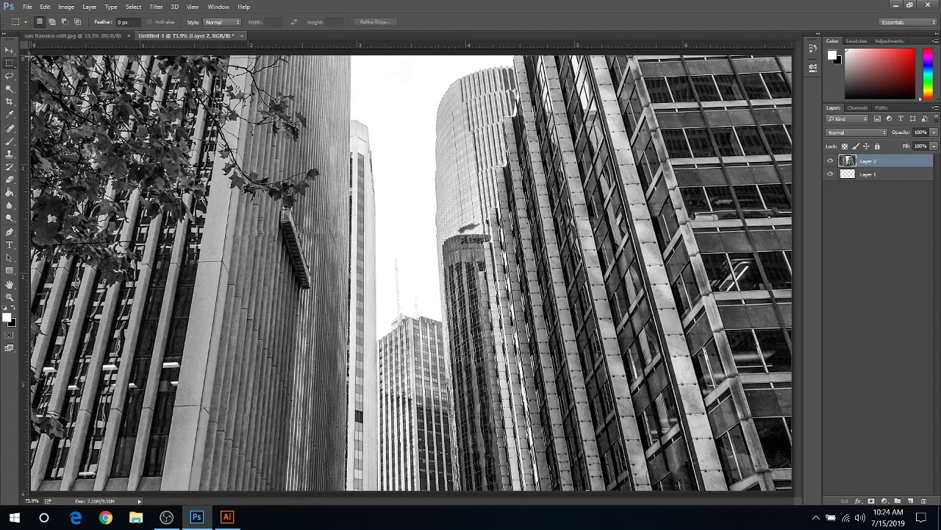
drag(31, 52, 350, 504)
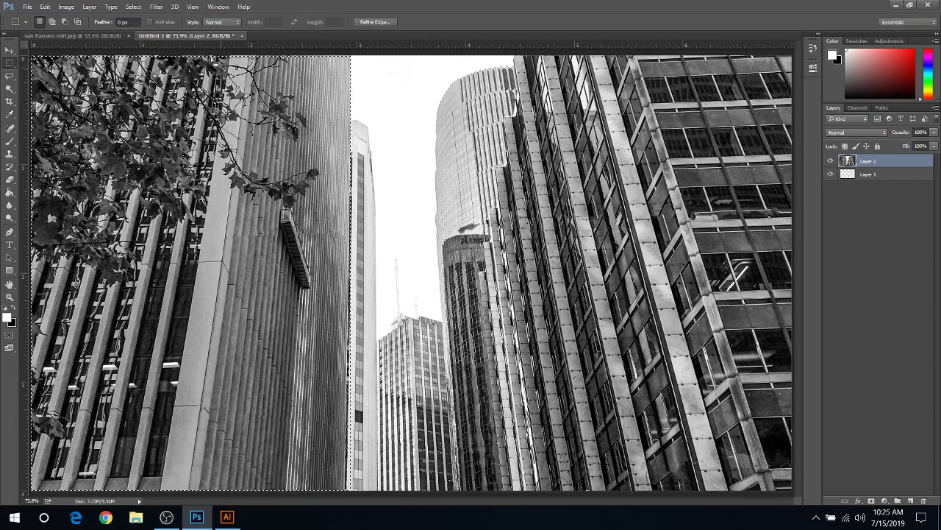
click(156, 6)
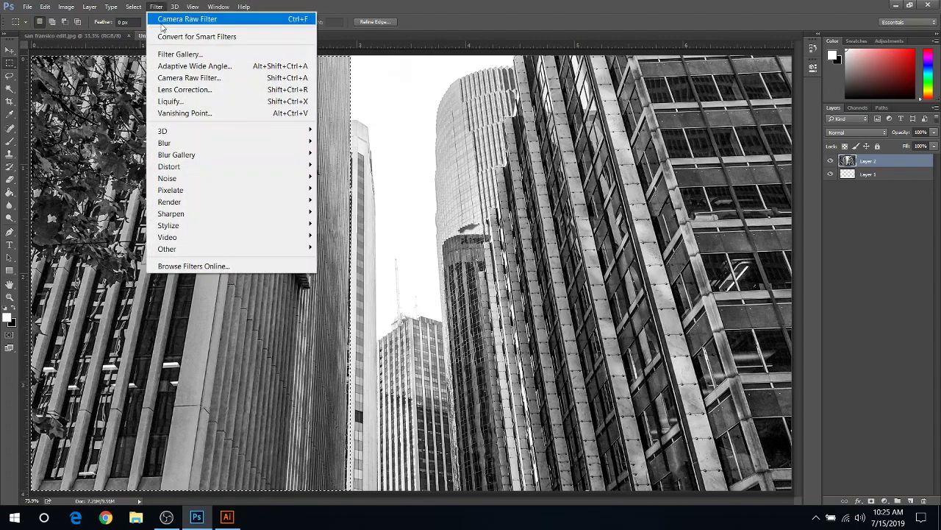
click(176, 78)
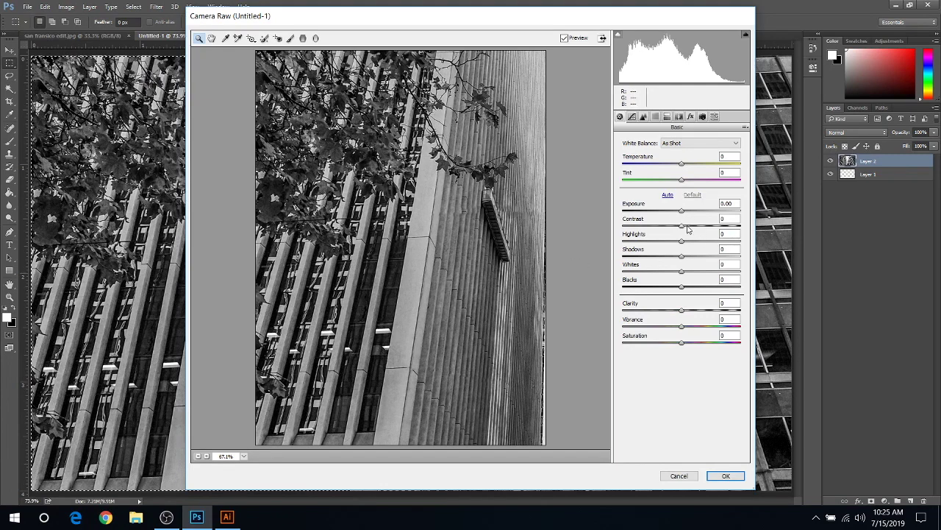
- Set exposure to +0.75, contrast to +56 and highlights to +63 for the selected building and apply the filter
drag(684, 214, 718, 241)
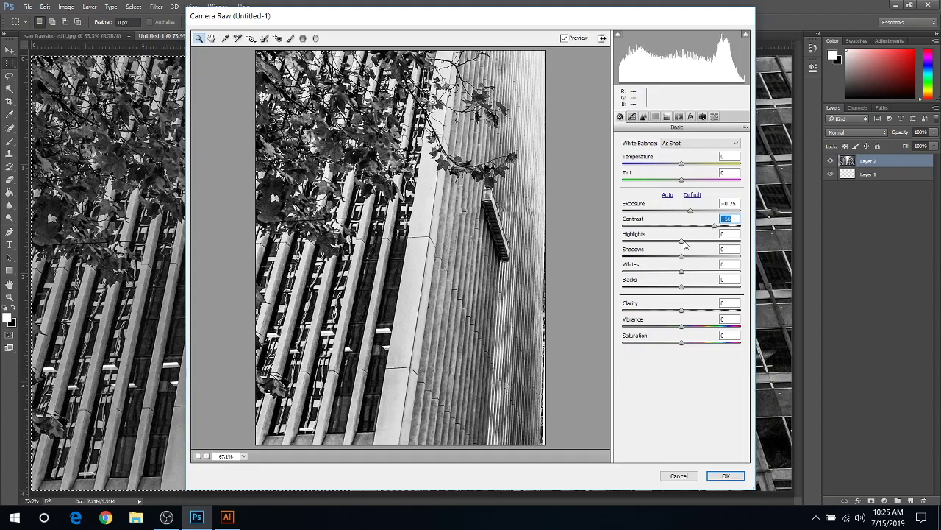
drag(681, 243, 721, 261)
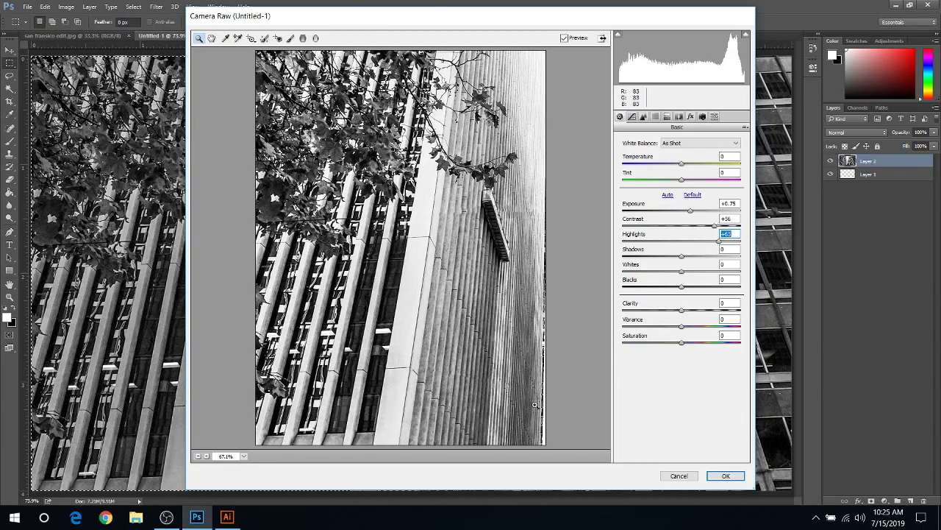
click(726, 476)
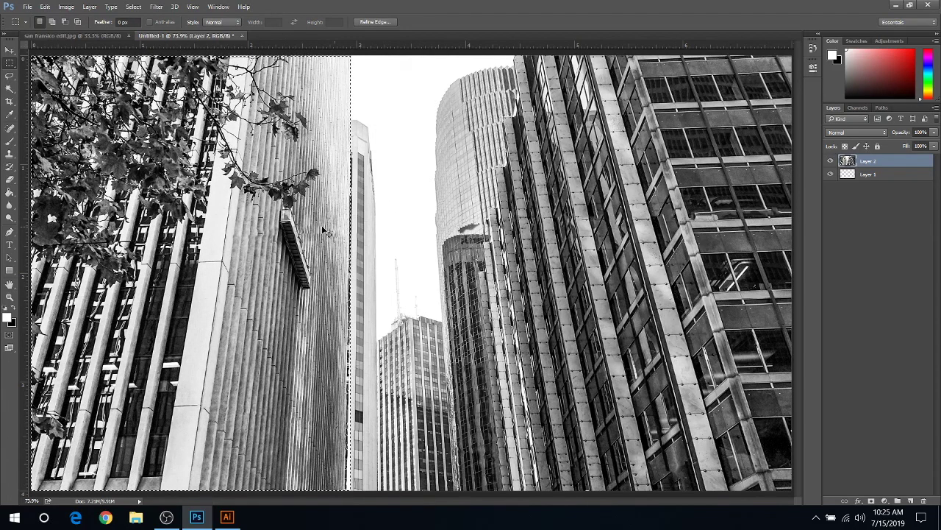
- Compare the building with and without the last Camera Raw edit, keep the edit, and clear the selection
key(ctrl+z)
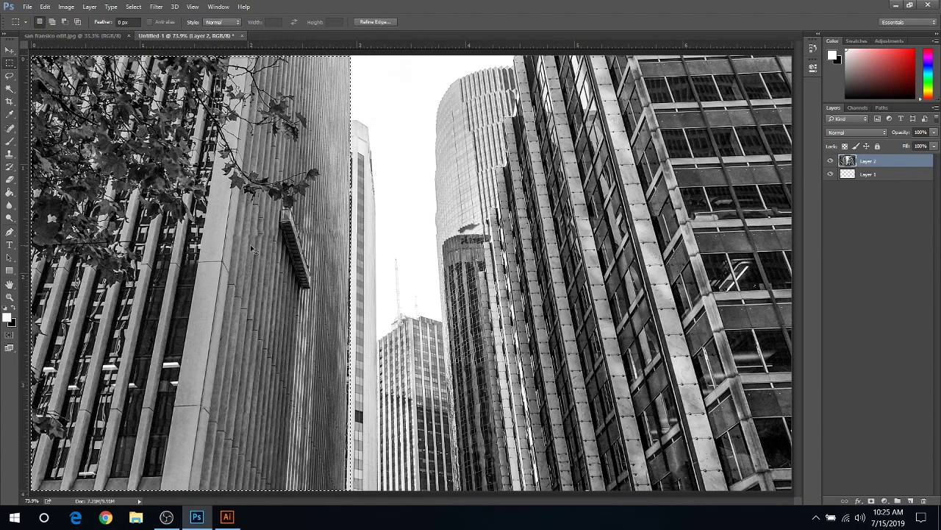
key(ctrl+z)
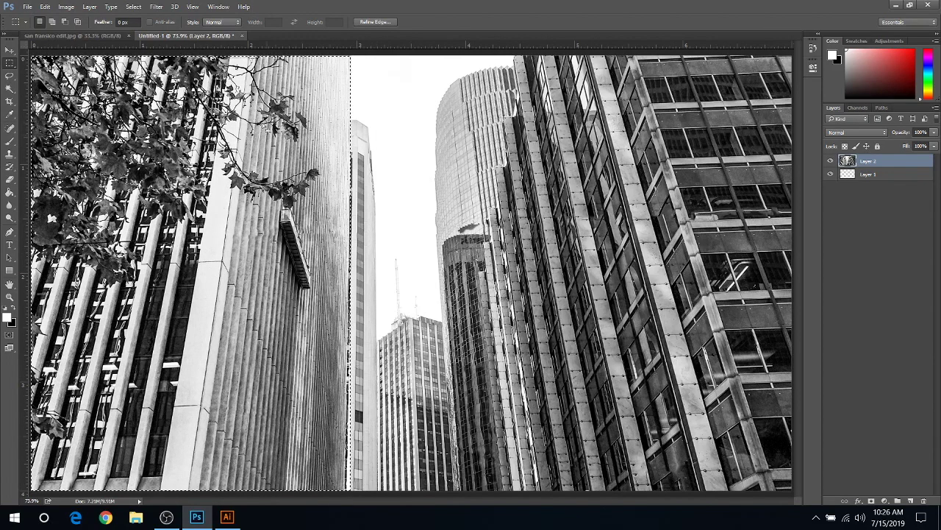
key(ctrl+d)
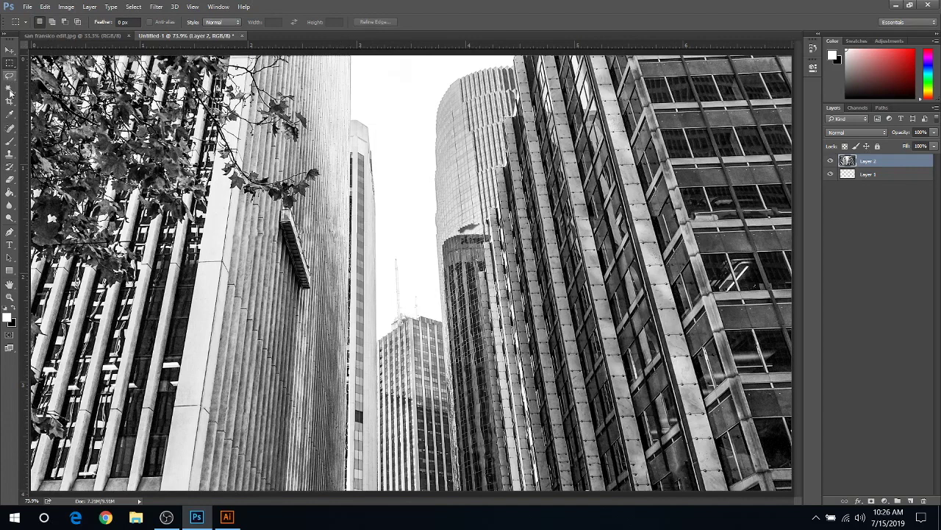
- Burn the edge of the narrow tower beside the brightened building and the outer edge of the curved tower
click(11, 221)
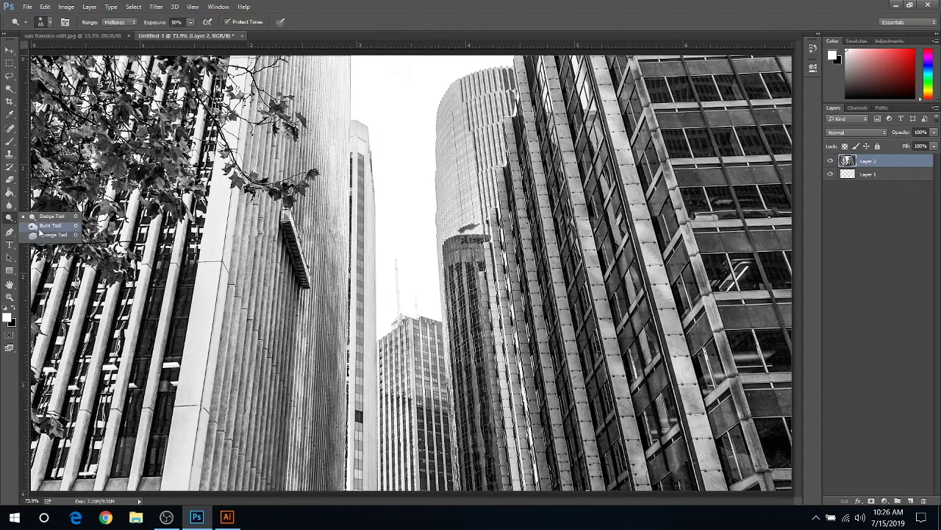
click(40, 231)
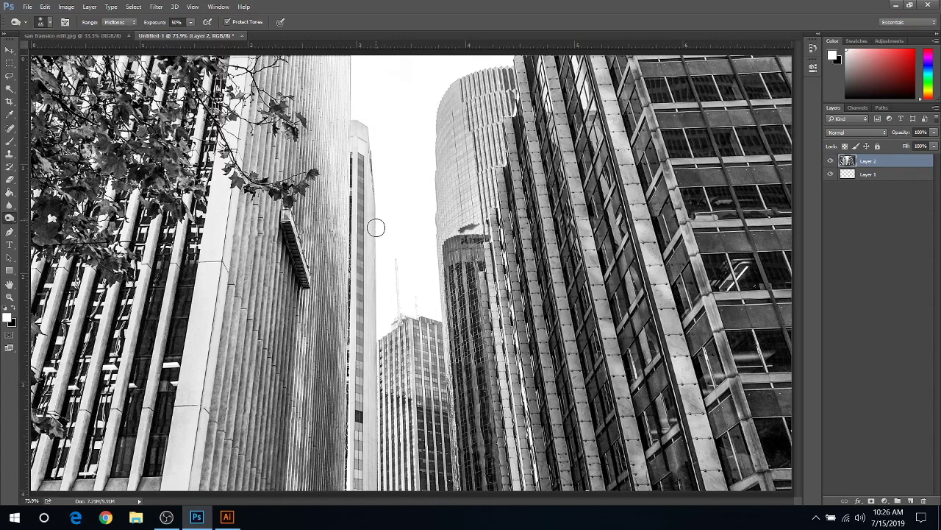
mouse_move(373, 317)
mouse_down()
mouse_move(385, 481)
mouse_move(368, 357)
mouse_move(383, 202)
mouse_move(375, 142)
mouse_move(355, 126)
mouse_move(374, 204)
mouse_move(372, 331)
mouse_move(443, 128)
mouse_move(446, 338)
mouse_move(434, 73)
mouse_up()
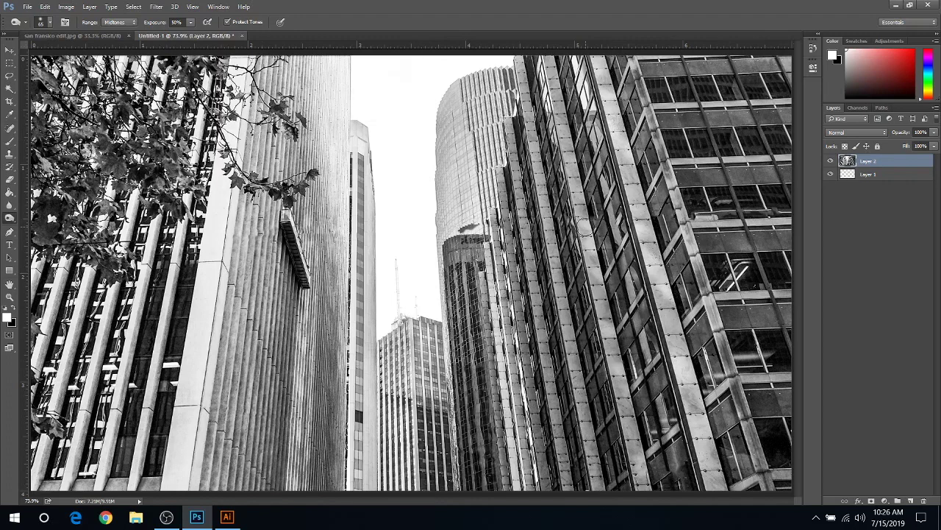
- Save the edited skyscraper image as a PNG named SF in the Documents folder, with smallest/slow compression and no interlacing
click(27, 6)
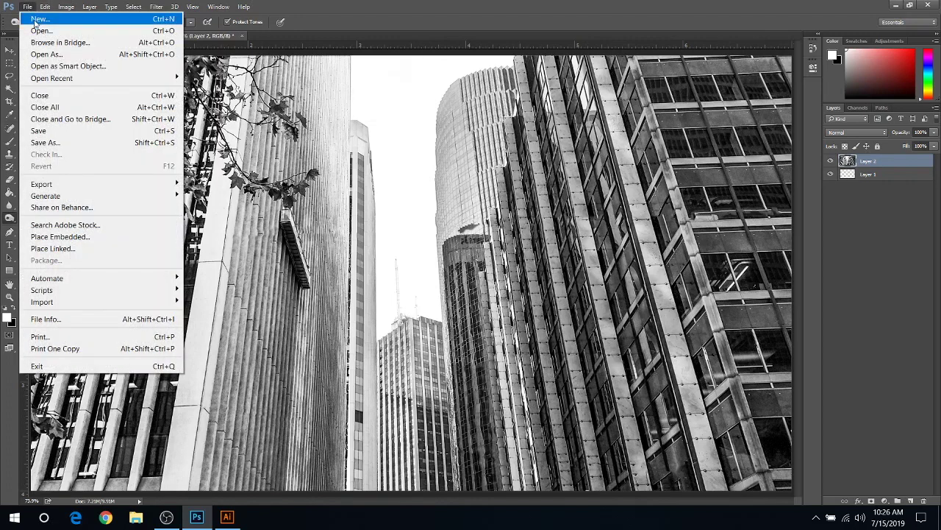
click(65, 142)
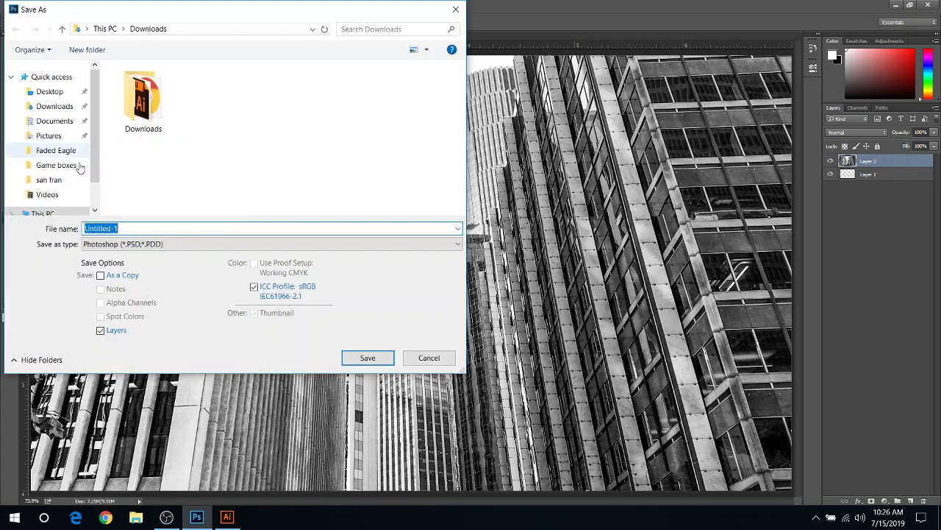
click(55, 122)
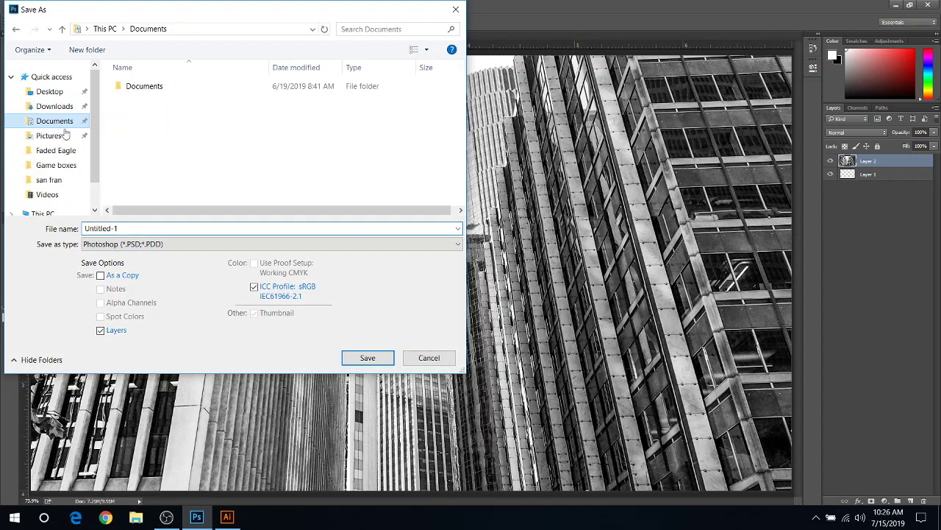
click(176, 244)
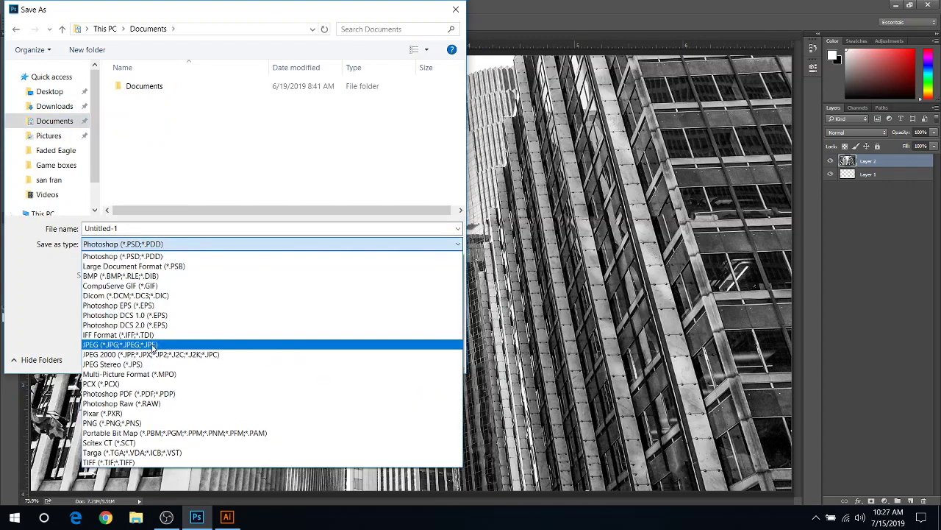
click(143, 424)
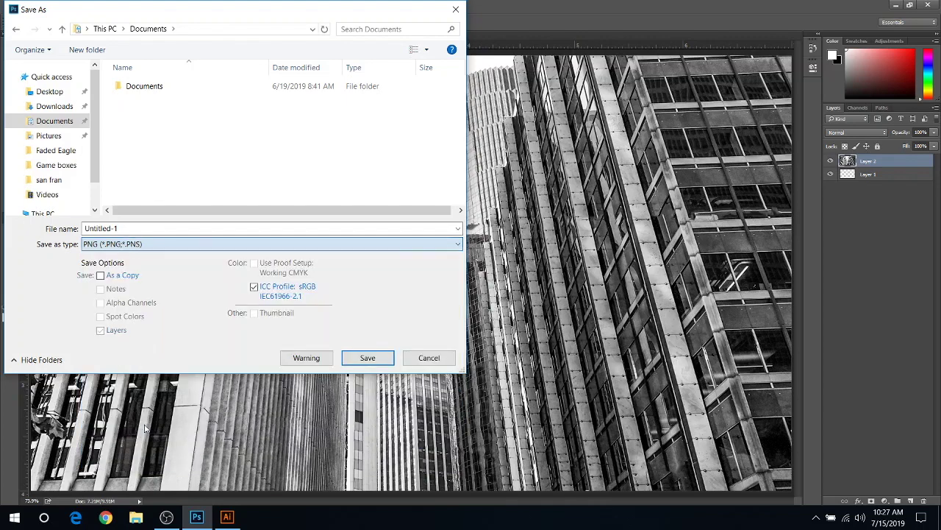
drag(140, 228, 19, 228)
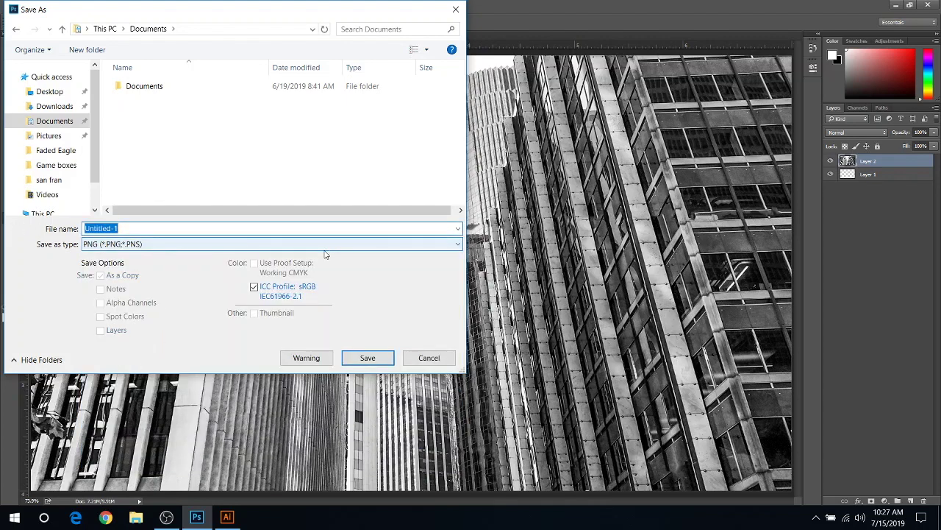
key(BackSpace)
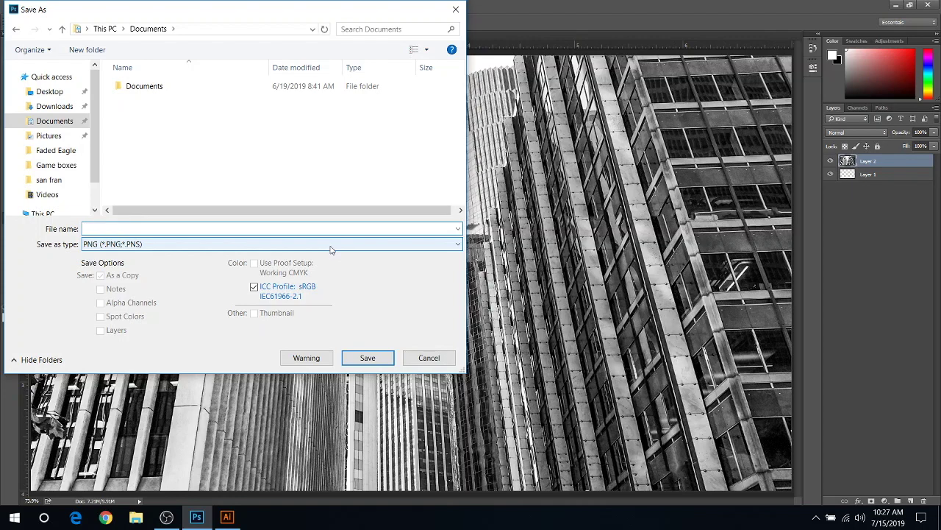
text(SF)
click(367, 357)
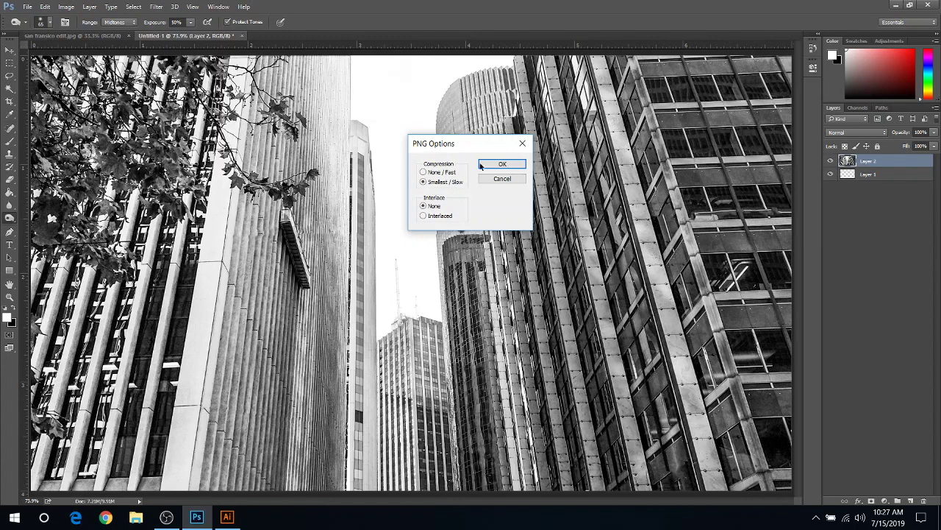
click(491, 165)
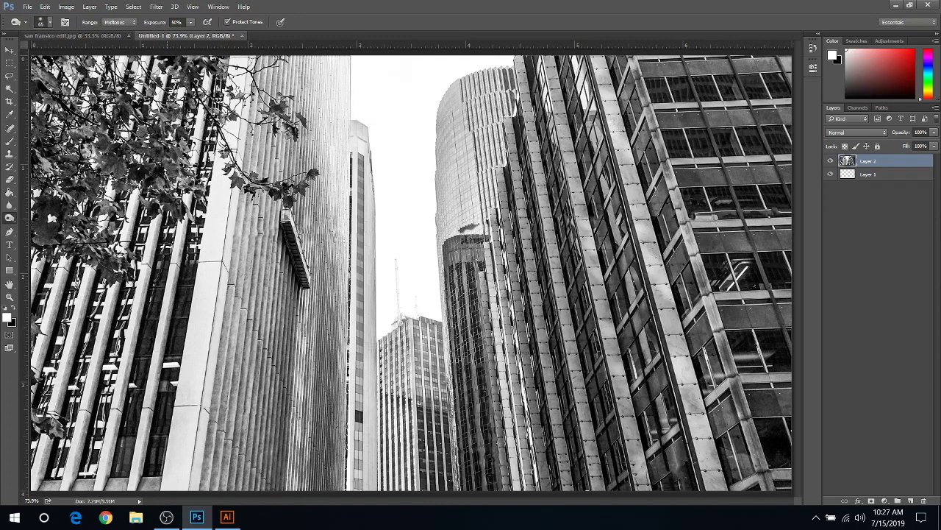
- Invert the skyscraper layer and toggle the inversion to compare the negative with the positive, ending on the positive
click(66, 9)
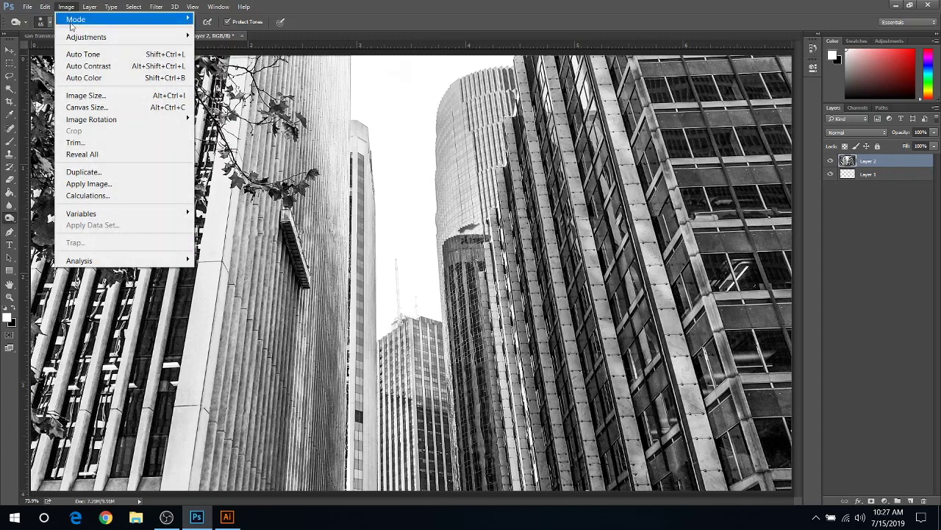
mouse_move(77, 40)
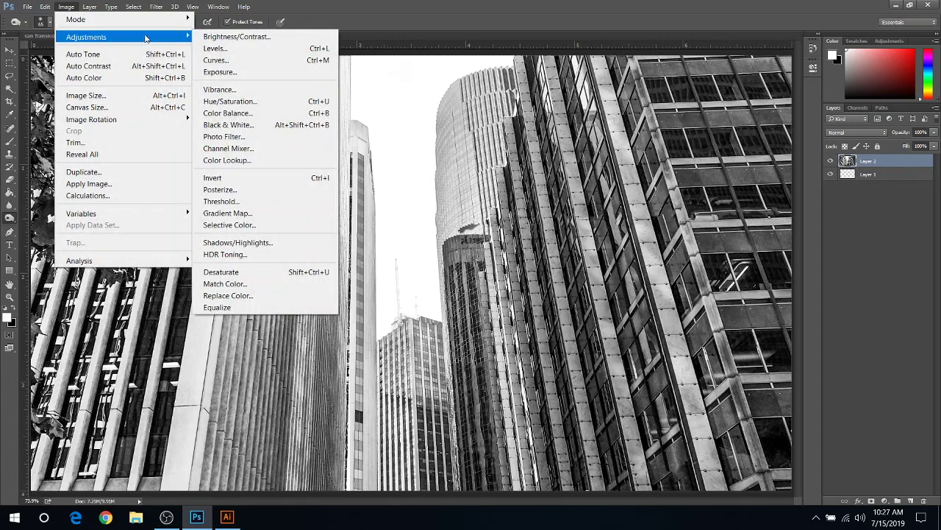
click(237, 182)
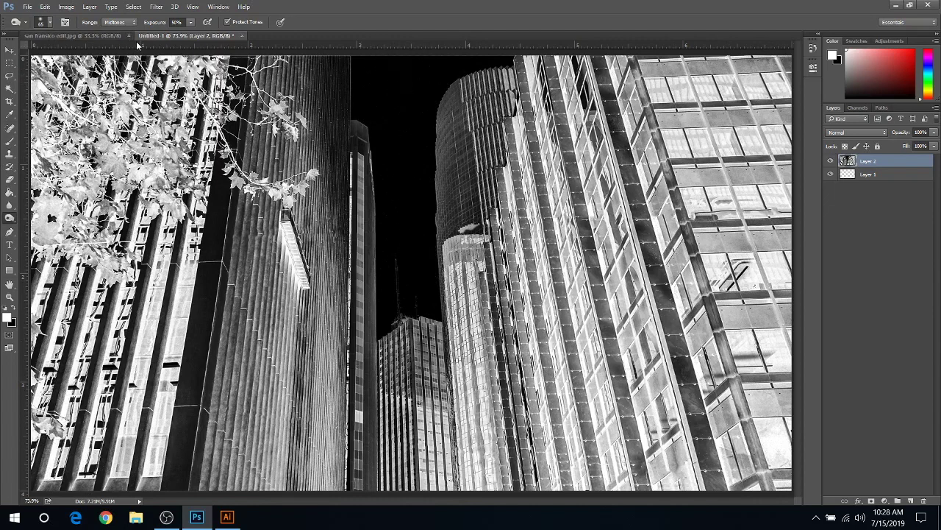
key(ctrl+i)
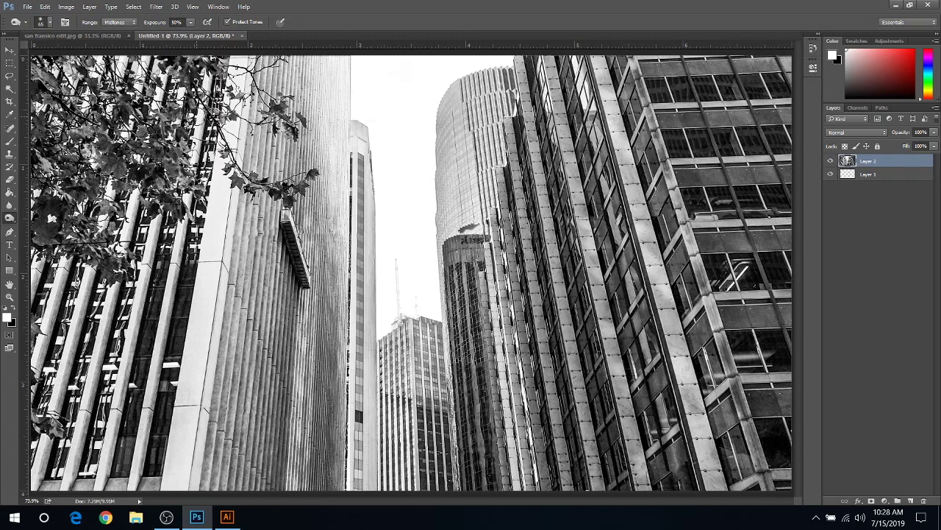
key(ctrl+i)
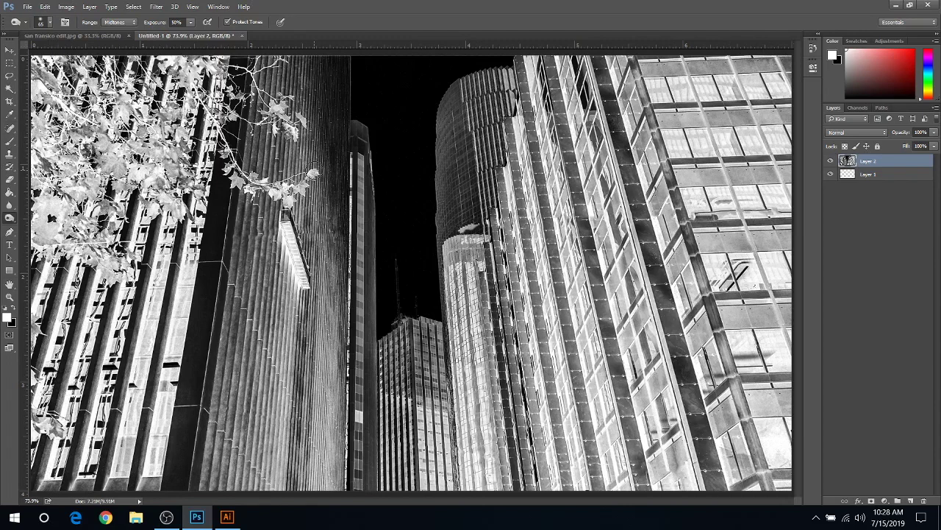
key(ctrl+i)
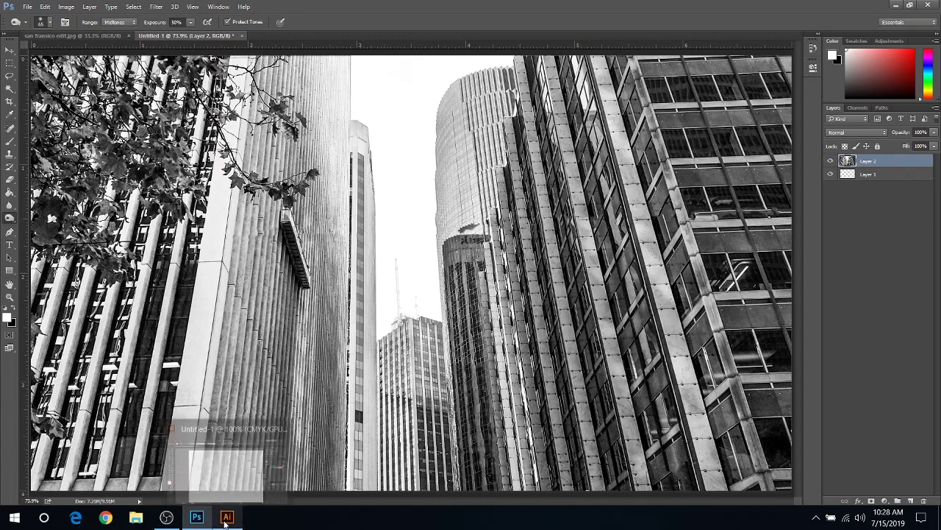
- Open the SF PNG from the Documents folder in Adobe Illustrator CC 2015
click(135, 519)
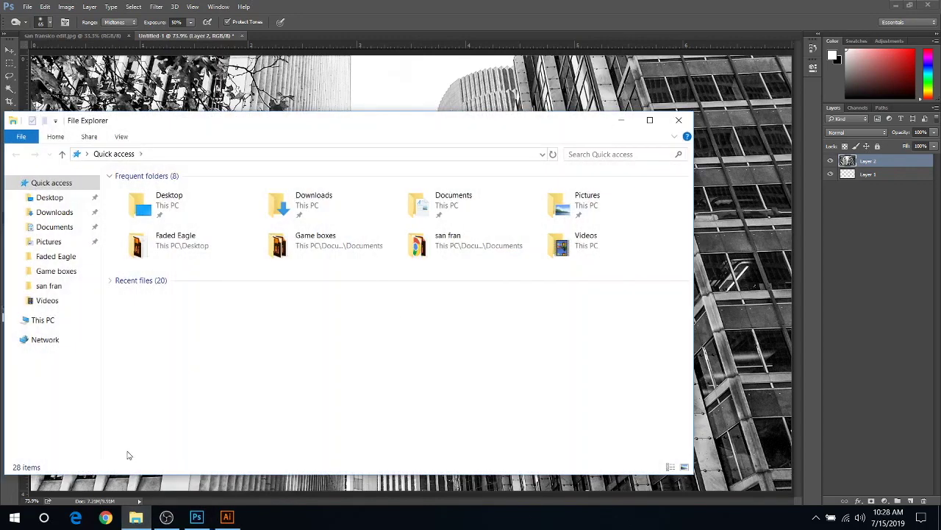
click(48, 227)
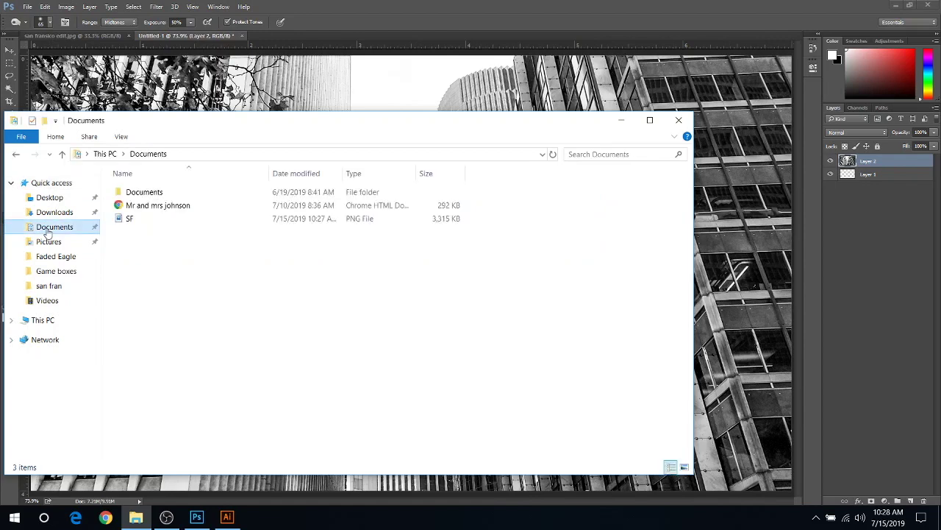
right_click(130, 221)
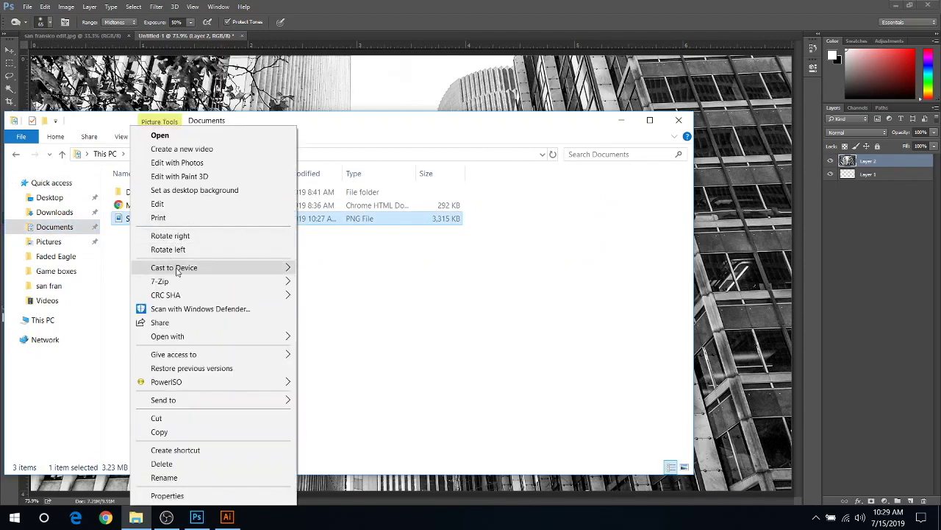
mouse_move(177, 272)
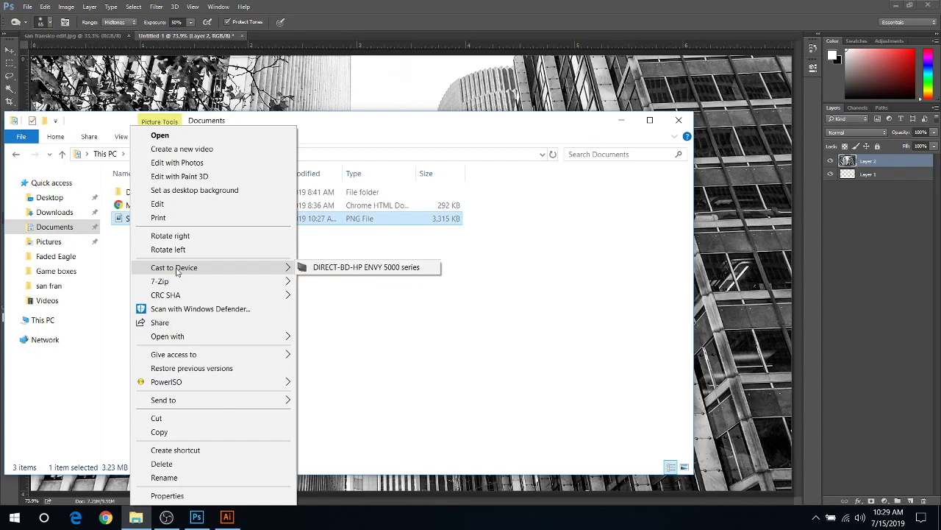
mouse_move(202, 335)
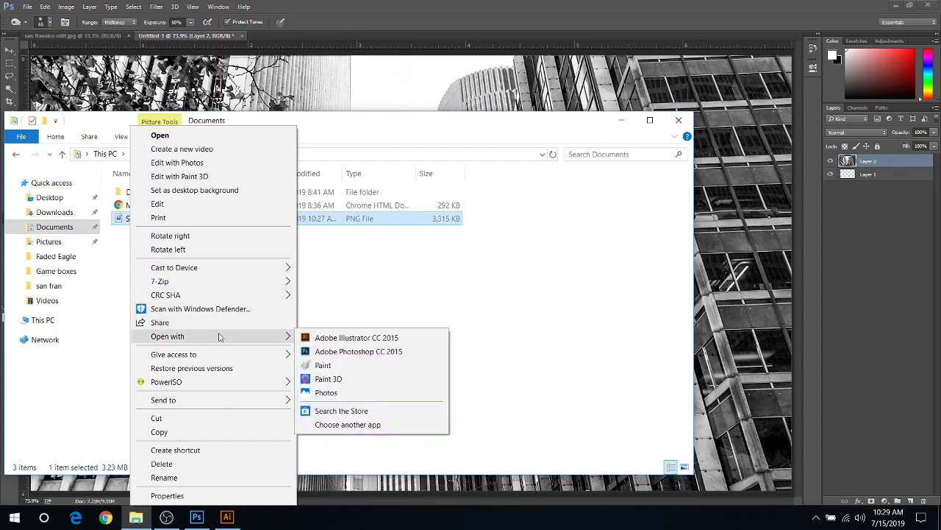
click(346, 337)
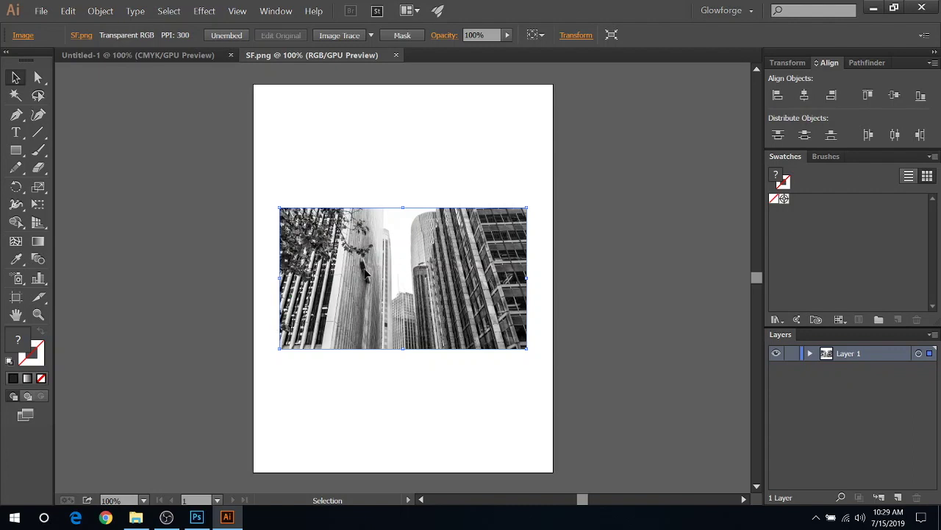
- Bring the SF image into the Untitled-1 document and move it into the artboard's upper-left corner
drag(332, 254, 345, 183)
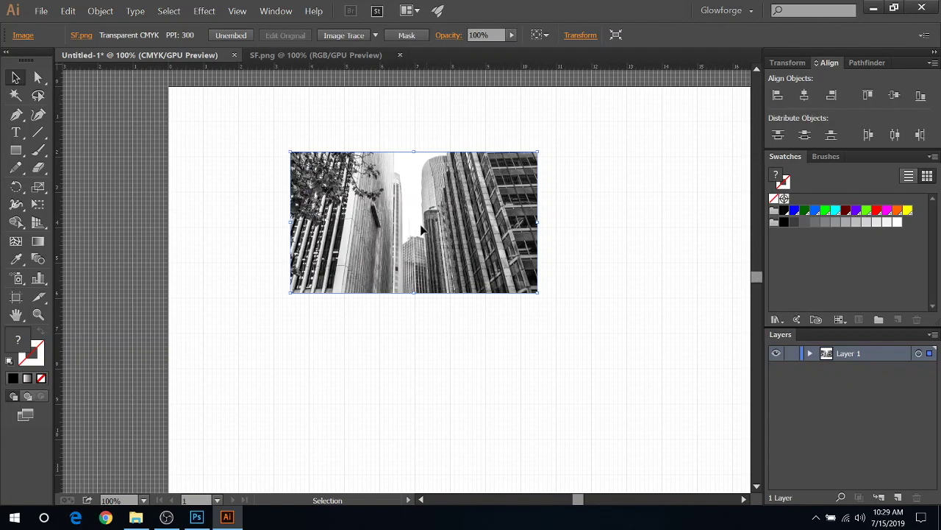
drag(428, 233, 327, 189)
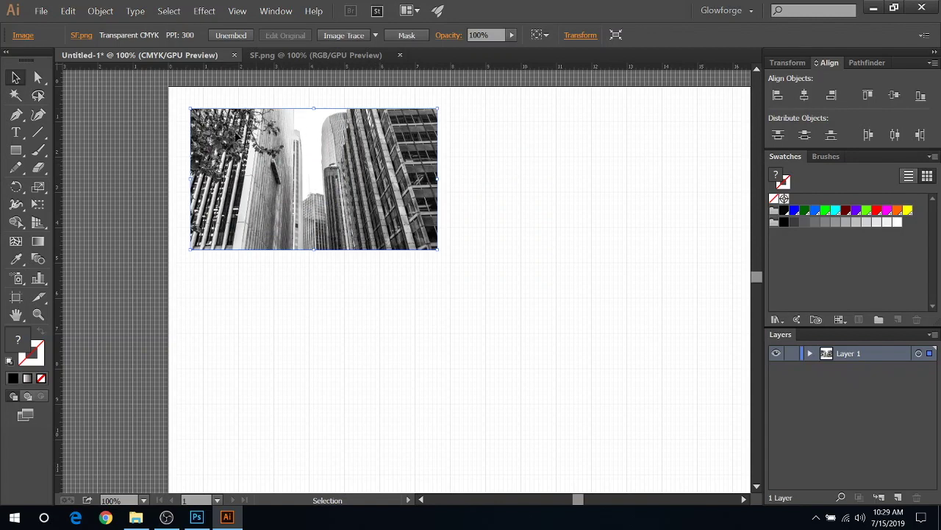
drag(316, 160, 290, 139)
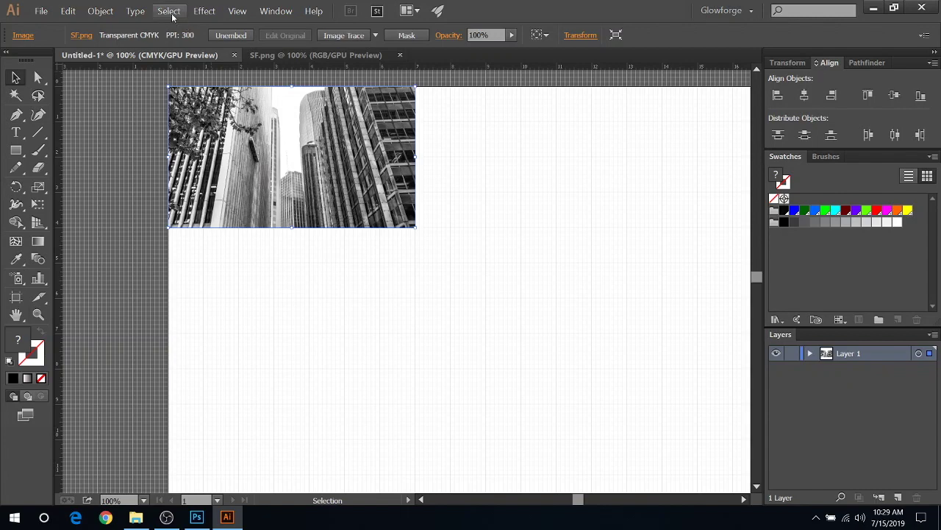
- Turn off Snap to Grid and move the image slightly inward from the artboard's upper-left corner
click(237, 10)
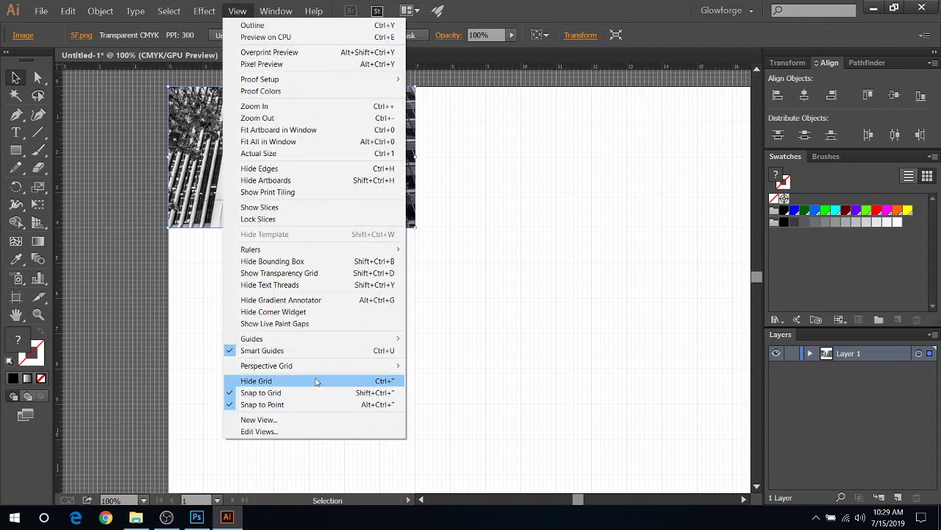
click(311, 392)
drag(284, 158, 310, 179)
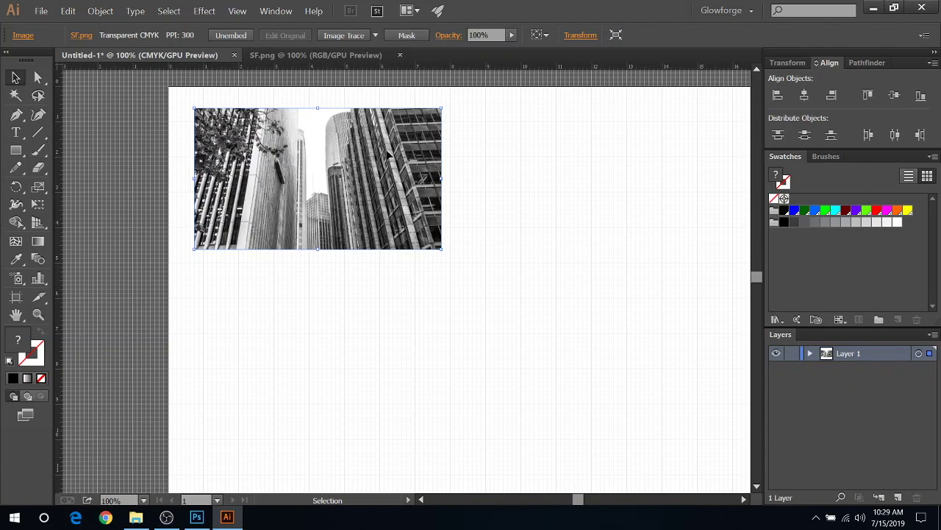
- Create a rectangle 7 in wide and 4 in high on the empty artboard area below the photo
click(16, 151)
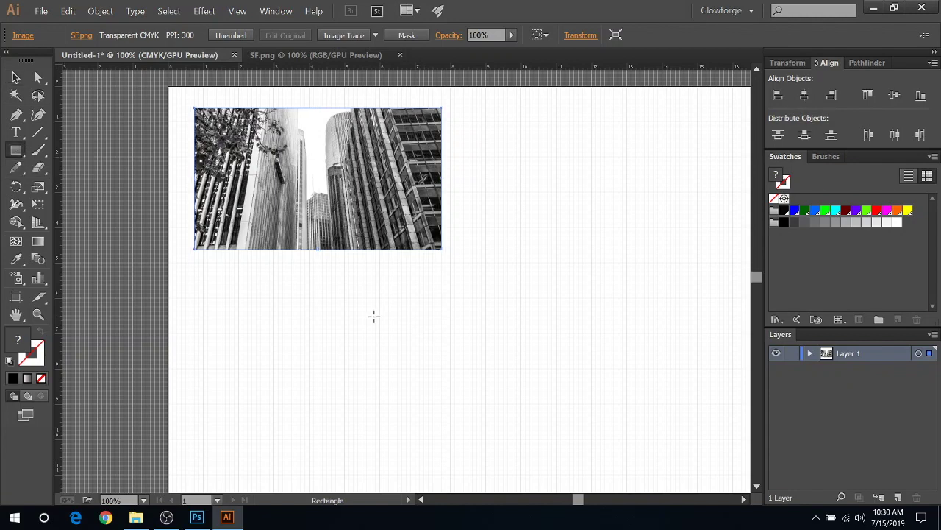
click(421, 315)
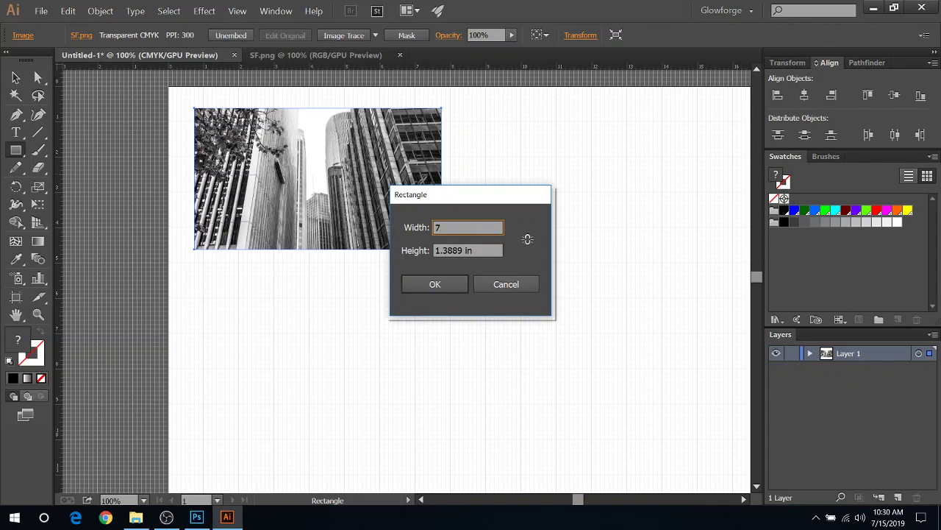
key(Tab)
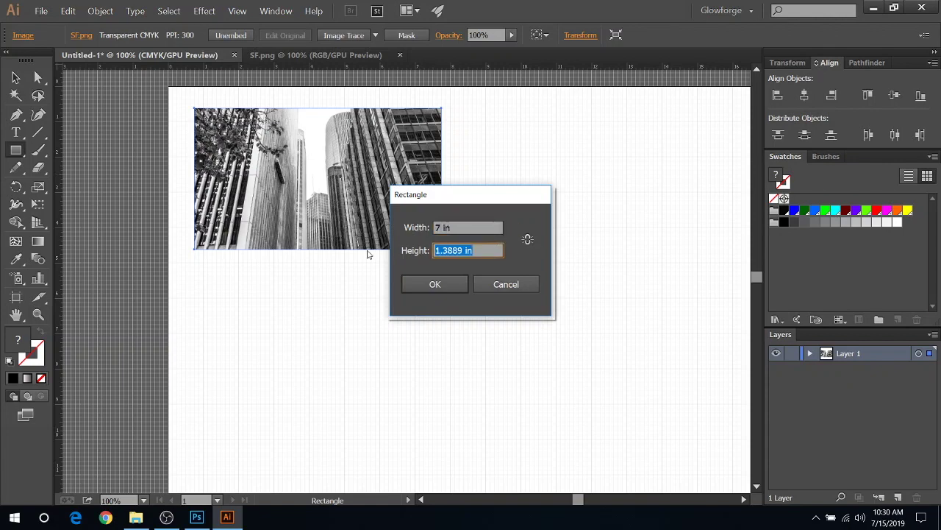
text(4)
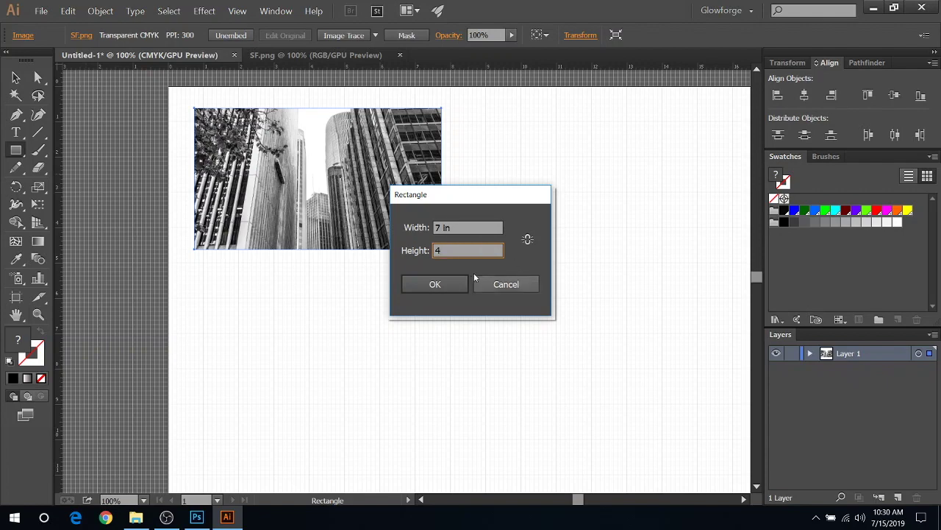
click(435, 285)
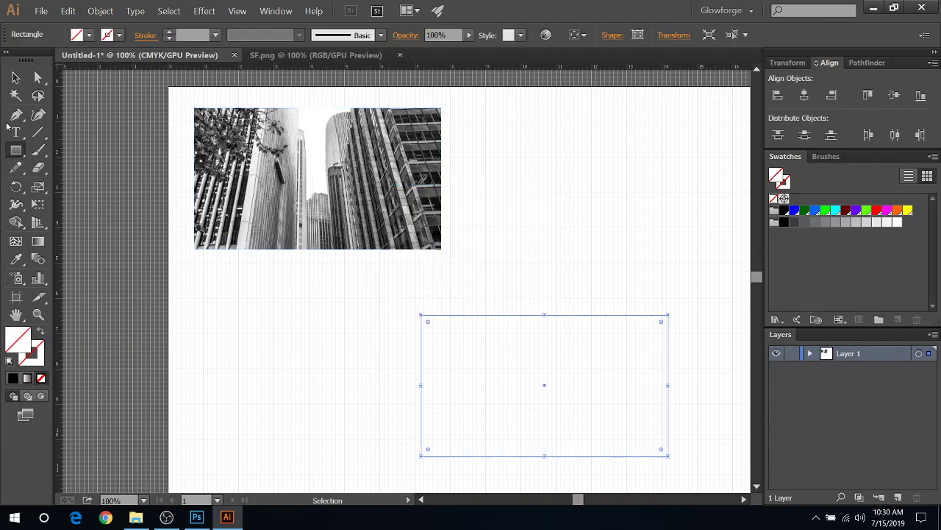
- Give the new rectangle a red stroke
click(120, 35)
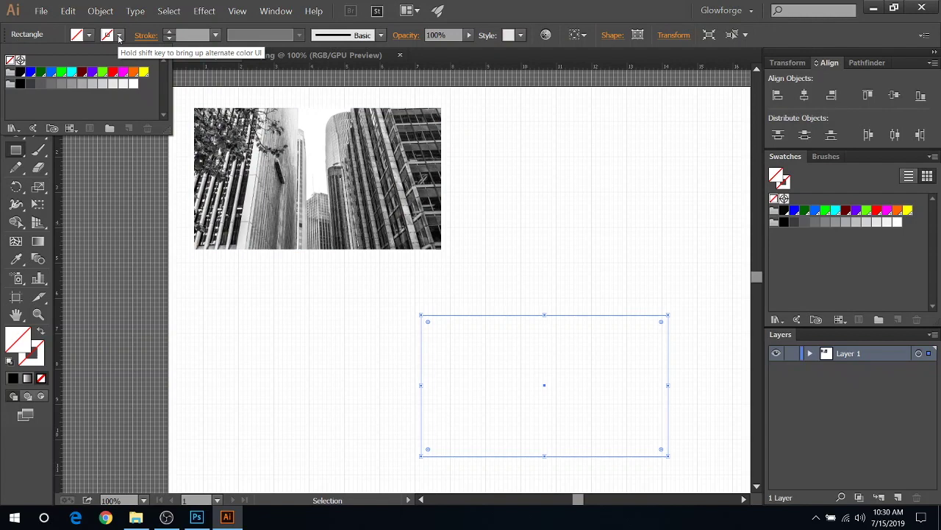
click(112, 71)
click(118, 35)
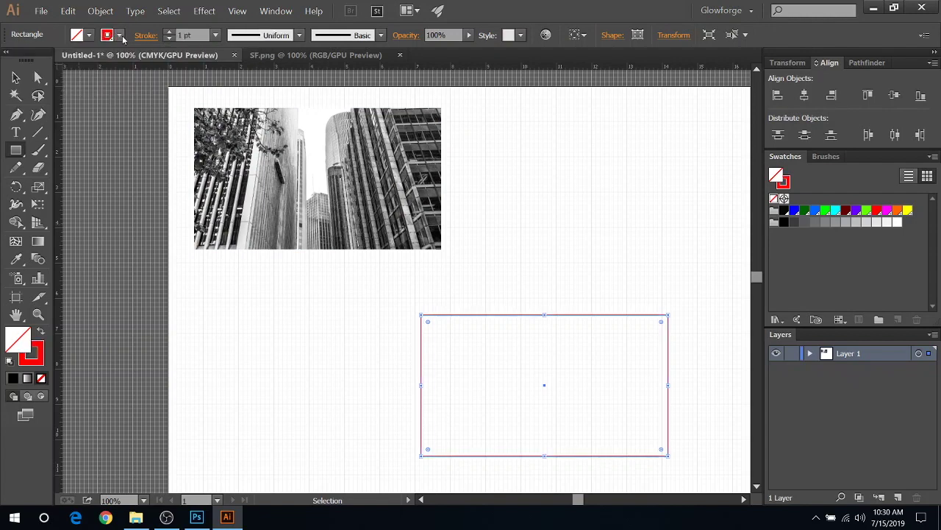
- Move the red rectangle over the photo so that it frames the photo's edges exactly, and deselect it
click(15, 77)
click(358, 279)
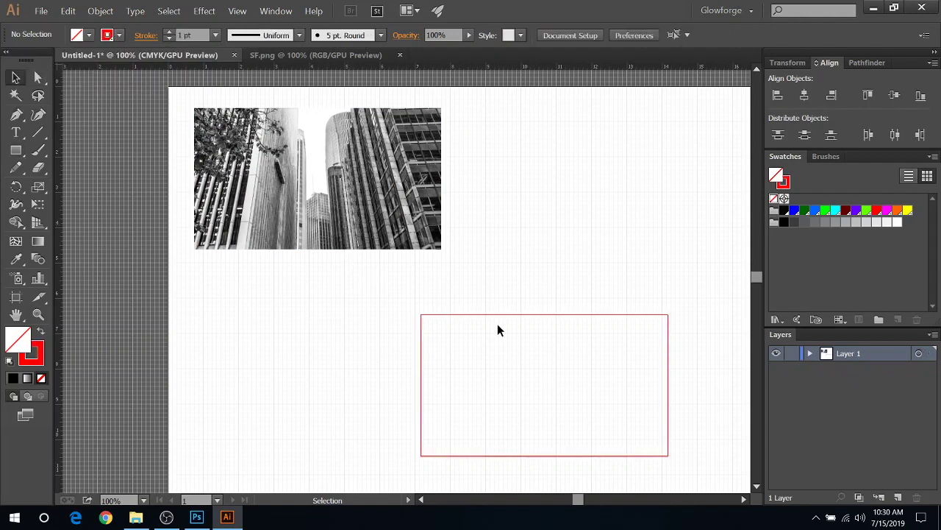
drag(498, 314, 275, 107)
click(471, 107)
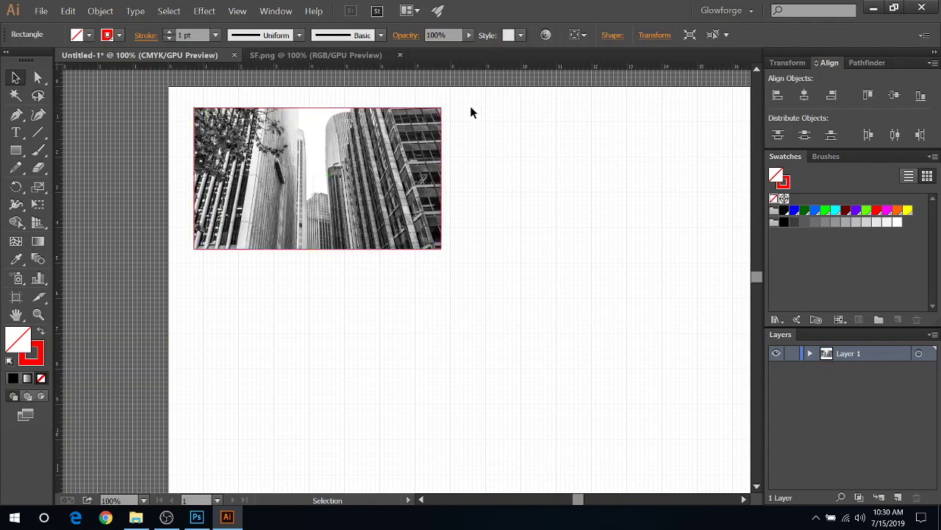
- Align the photo and the red rectangle to each other's centers both horizontally and vertically, and deselect them
drag(479, 96, 389, 168)
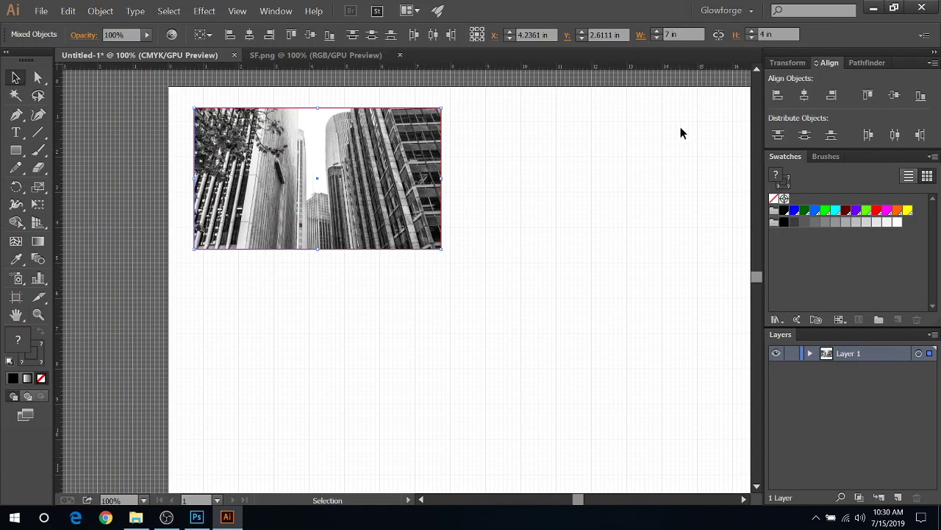
mouse_move(477, 108)
mouse_down()
mouse_move(371, 186)
mouse_move(483, 117)
mouse_up()
click(805, 96)
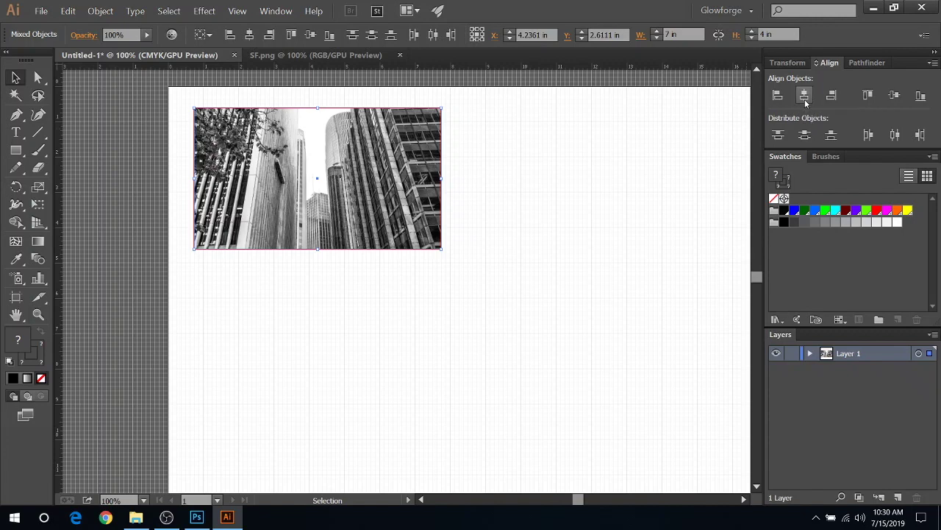
click(894, 97)
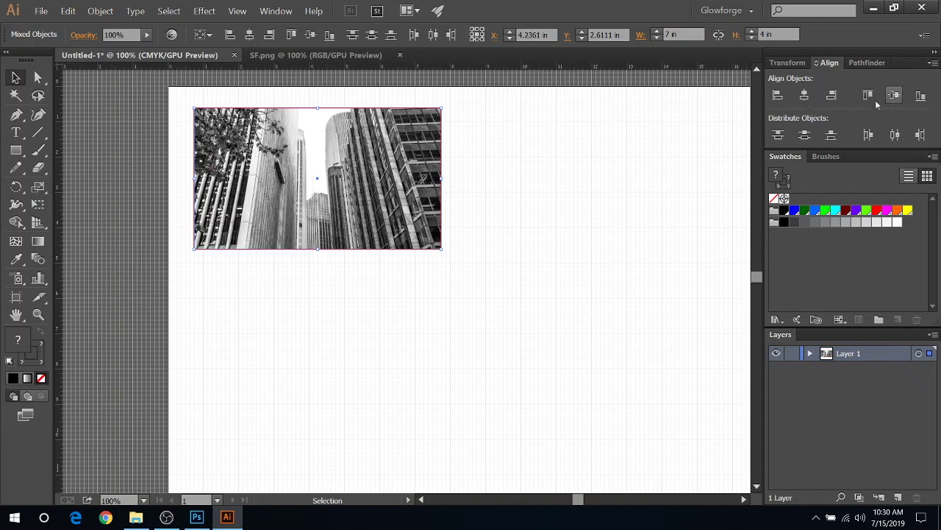
click(504, 156)
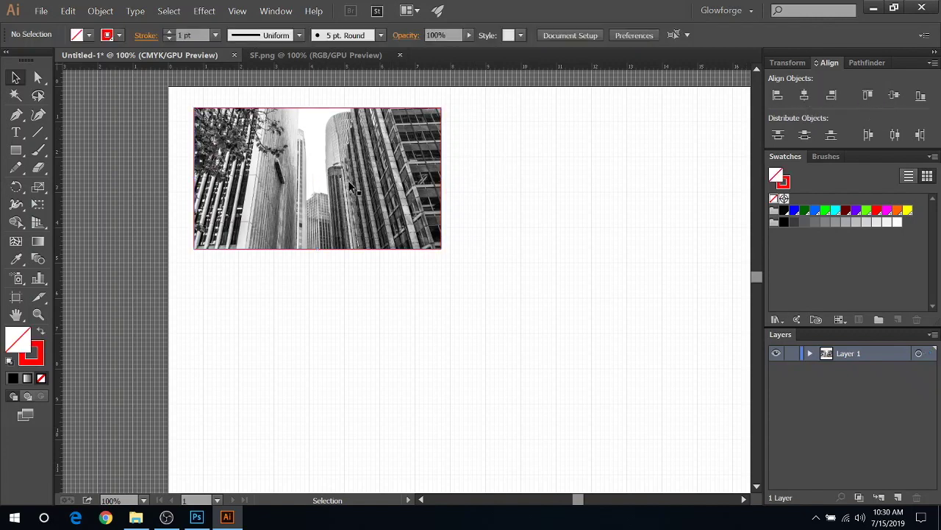
- Rasterize the skyscraper photo inside the red frame and deselect it
click(293, 168)
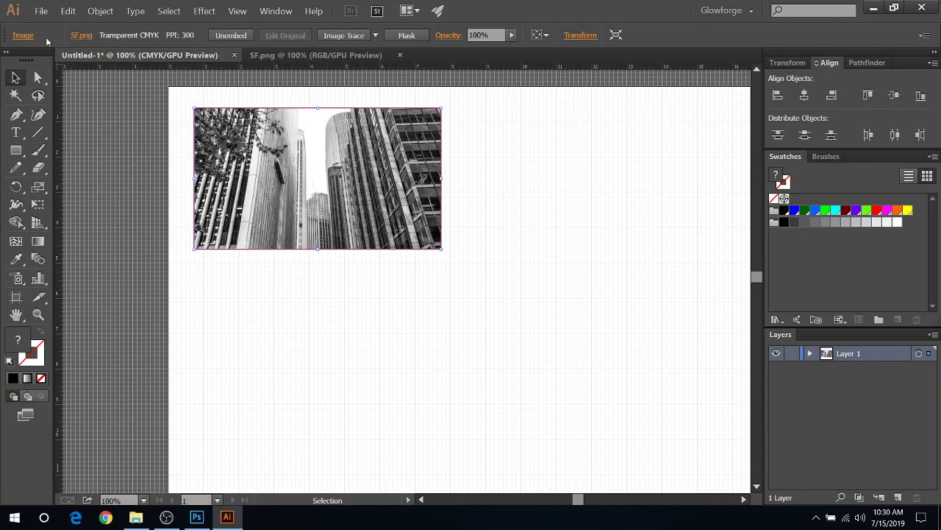
click(87, 12)
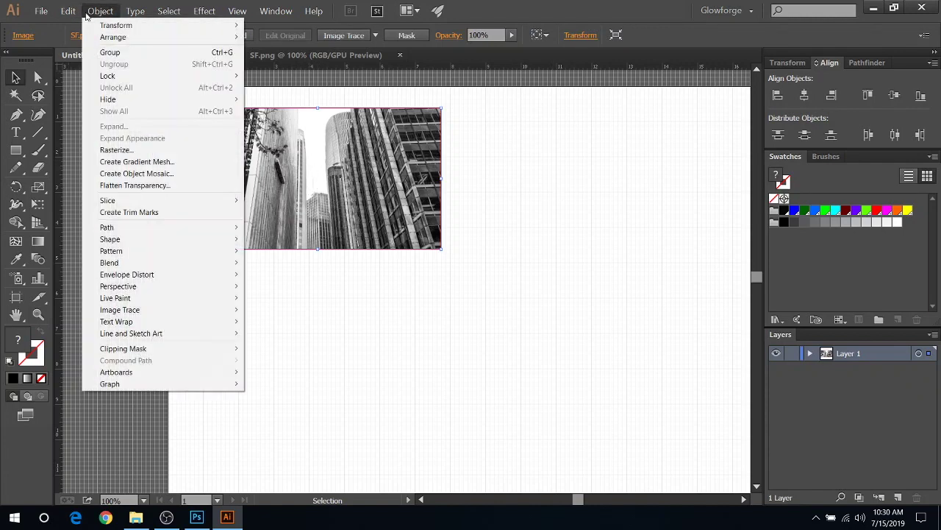
click(115, 150)
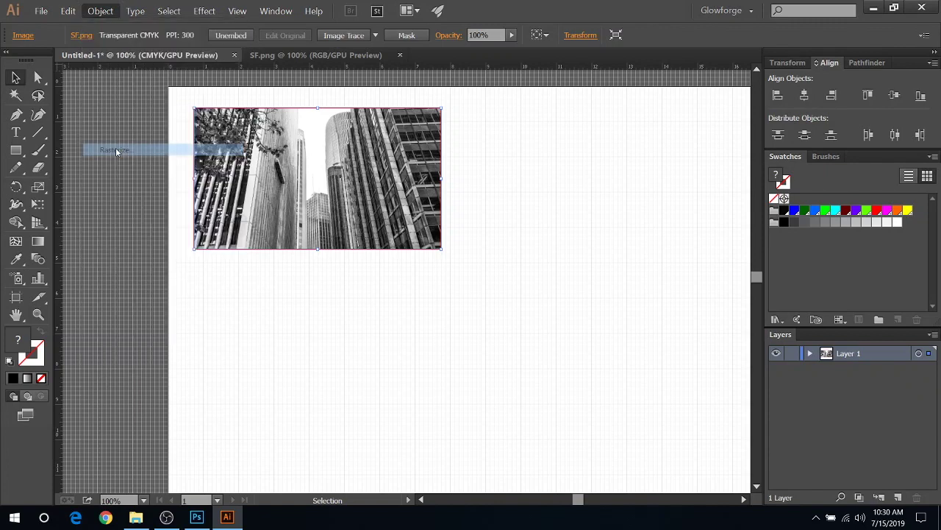
click(525, 376)
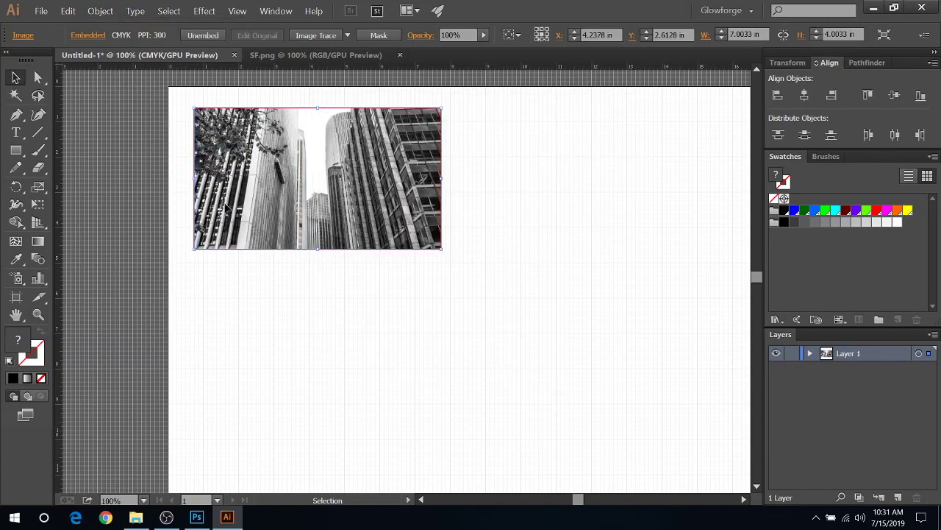
click(424, 312)
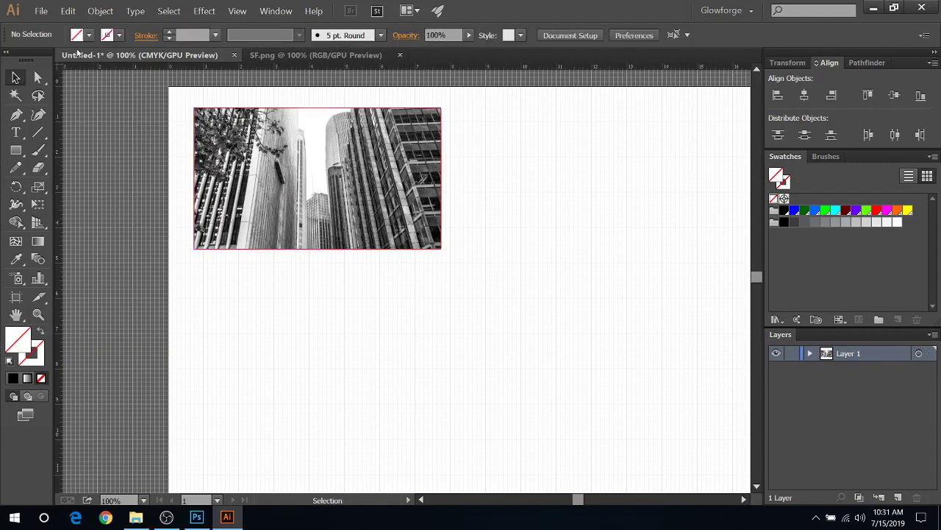
- Save the framed artwork as an SVG file named sf in Documents, with the SVG 1.1 profile and the image embedded
click(42, 11)
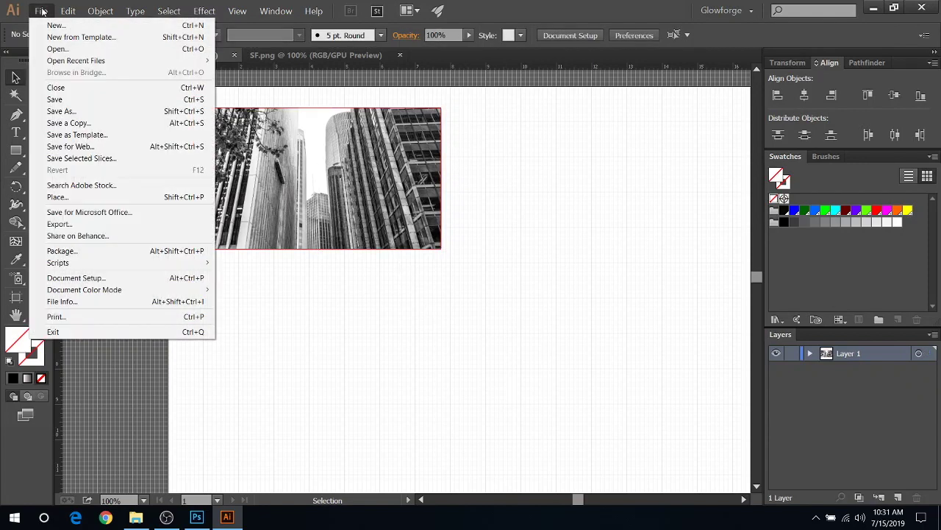
click(77, 112)
click(179, 244)
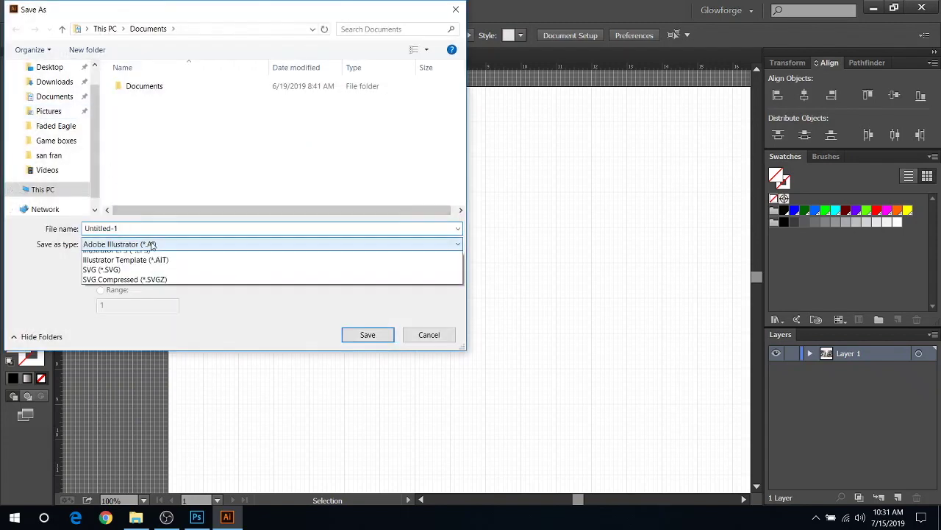
click(158, 295)
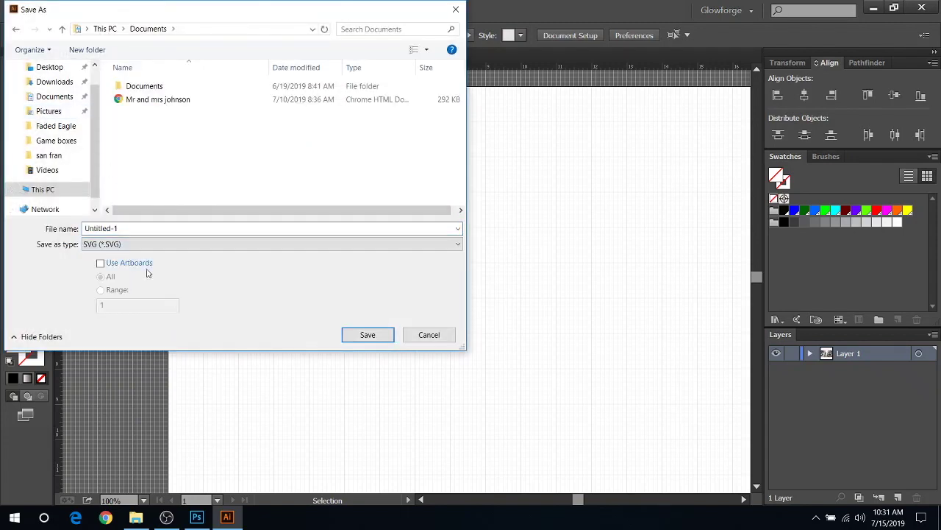
click(136, 228)
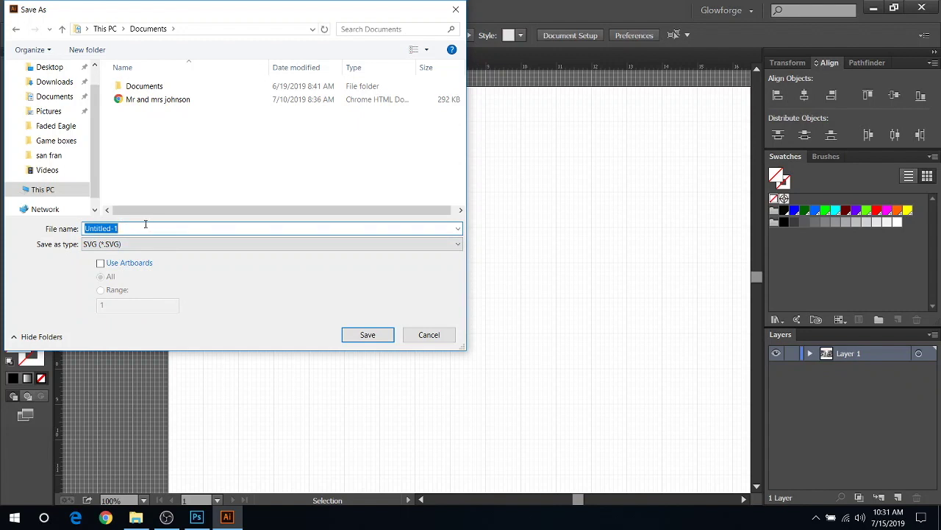
text(sf)
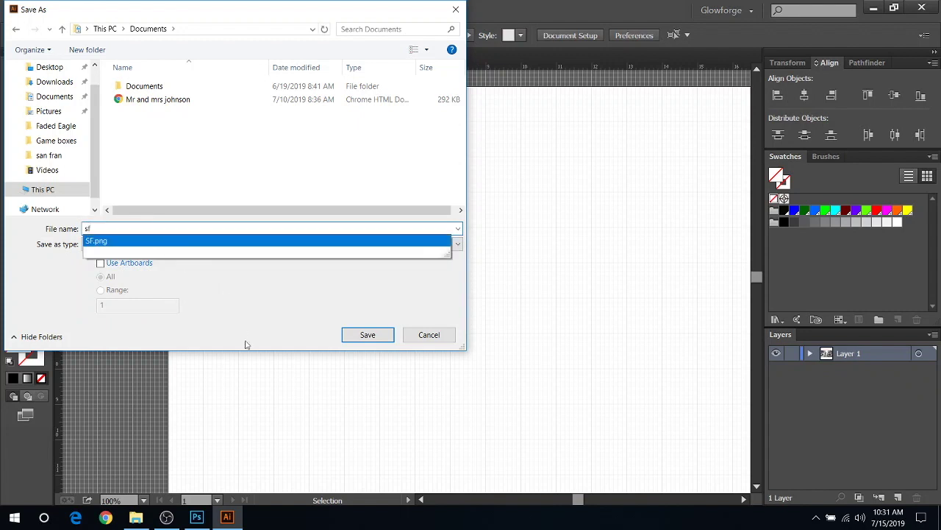
click(358, 335)
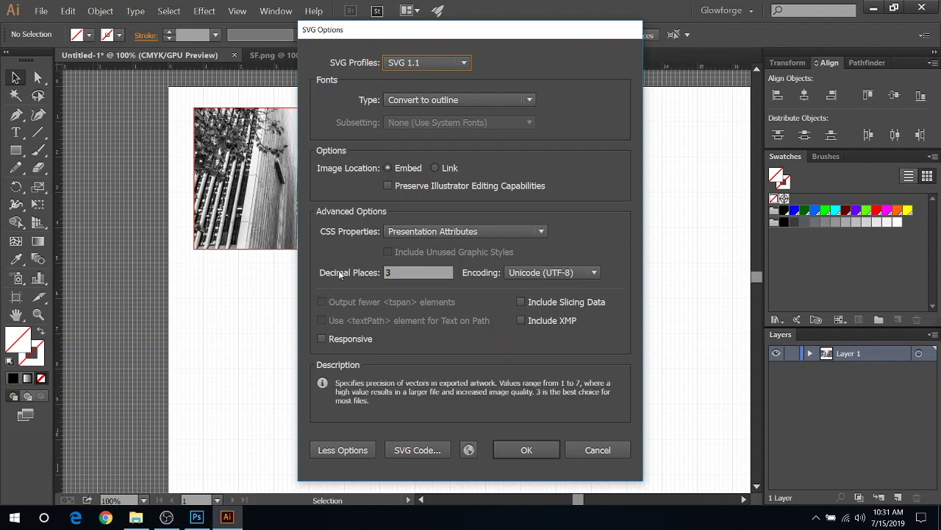
click(515, 451)
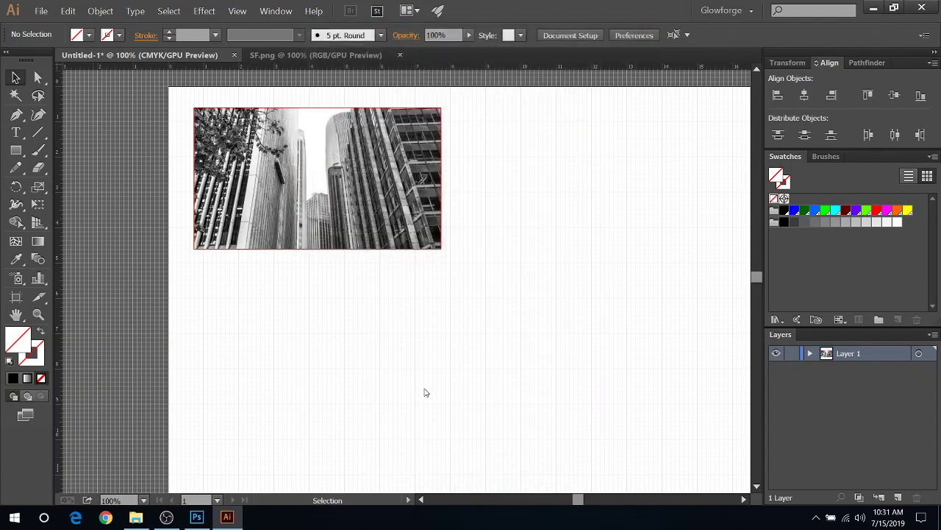